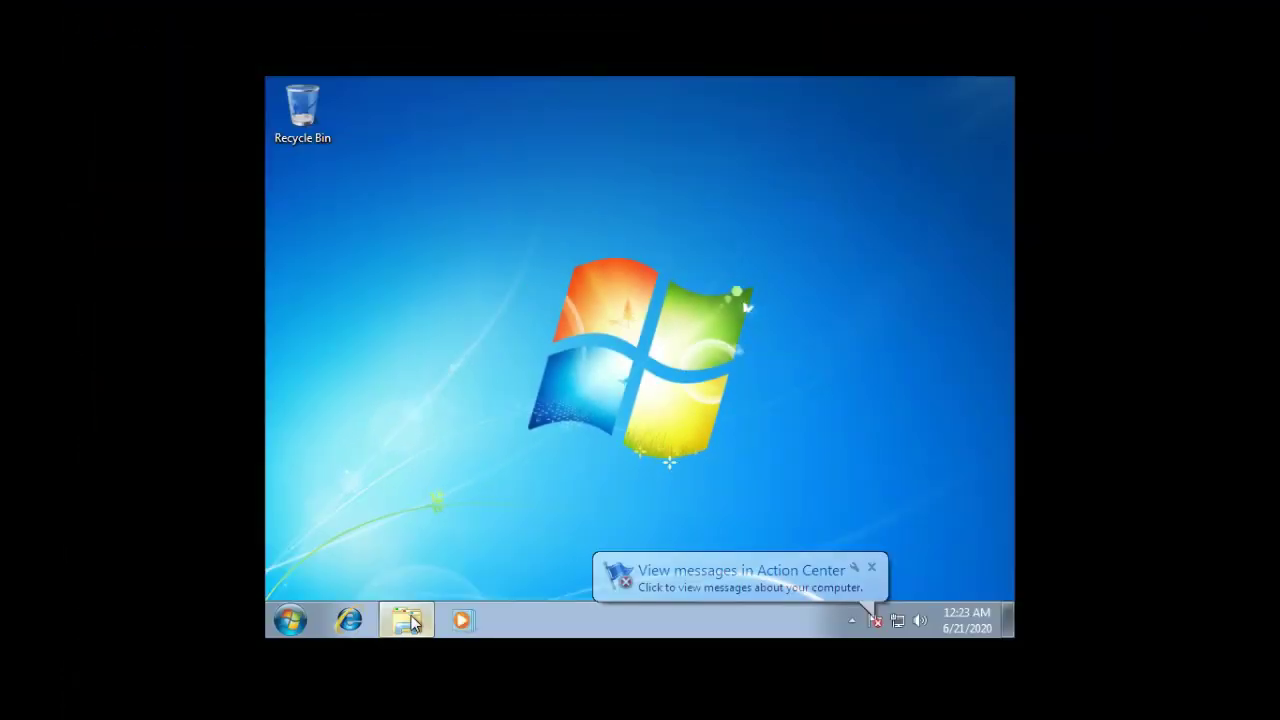
Step: View the computer's hard drives and removable storage devices in Windows Explorer
left_click(407, 620)
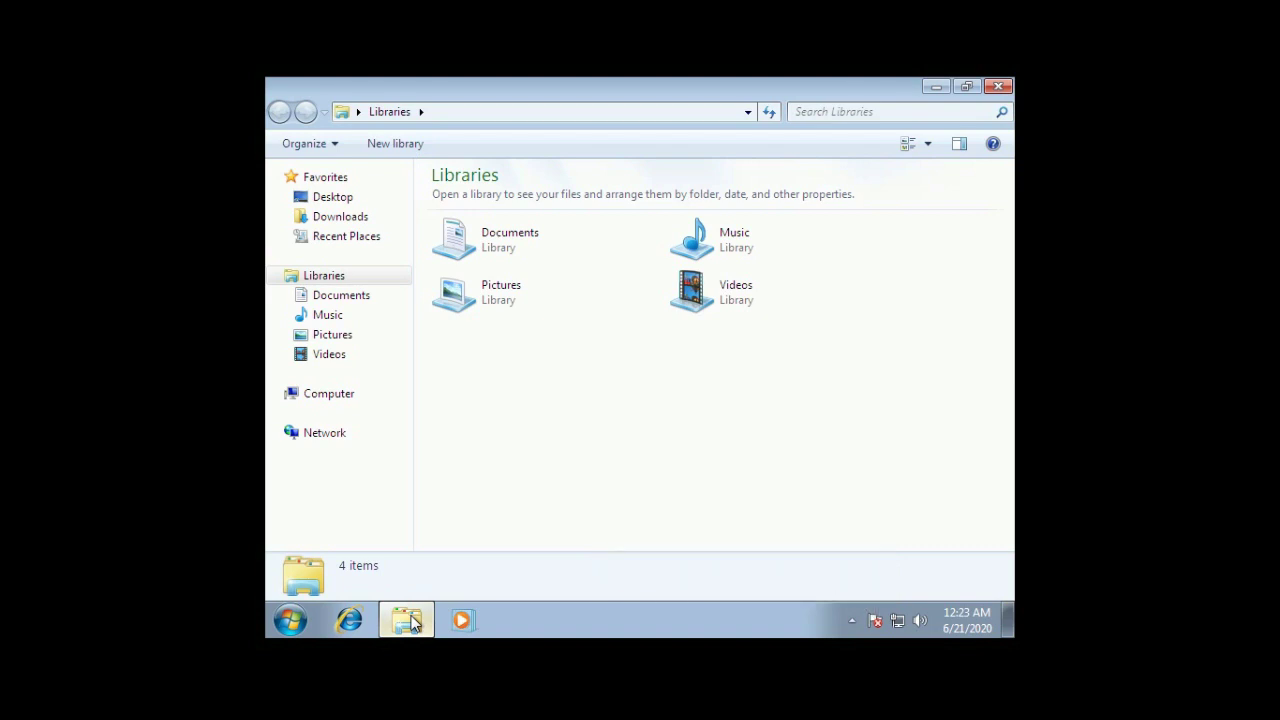
left_click(329, 393)
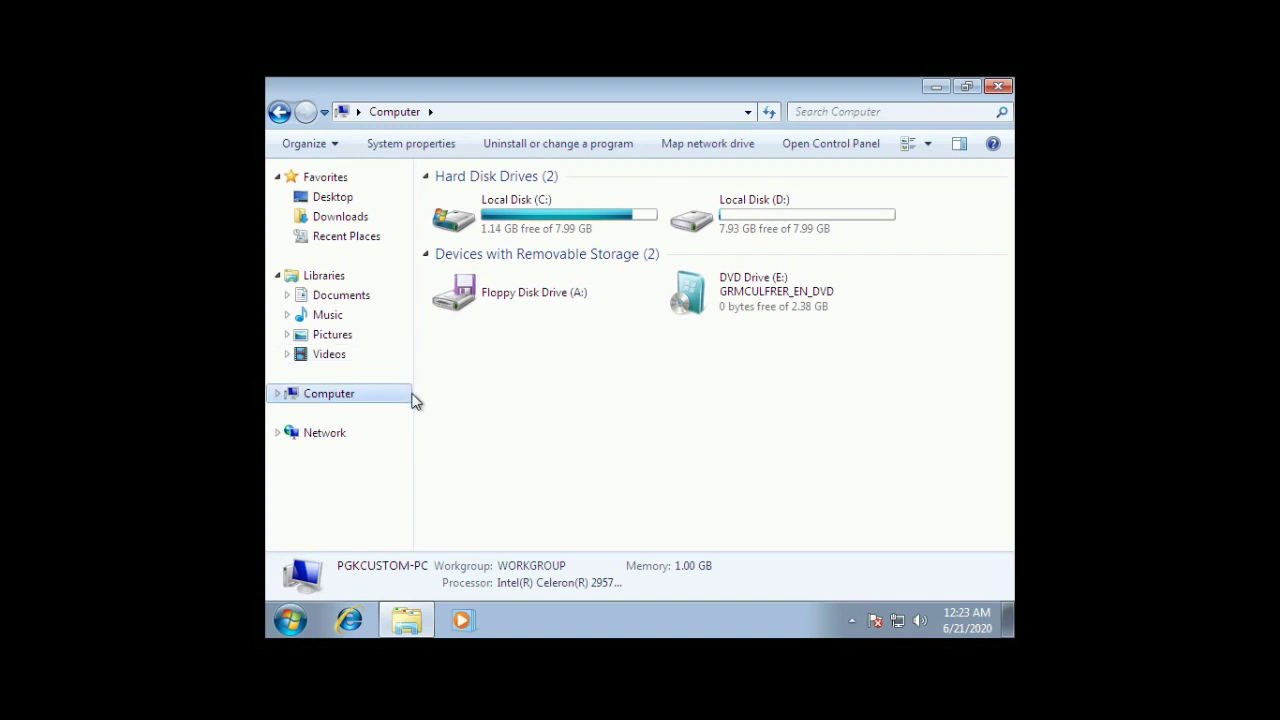
left_click(999, 87)
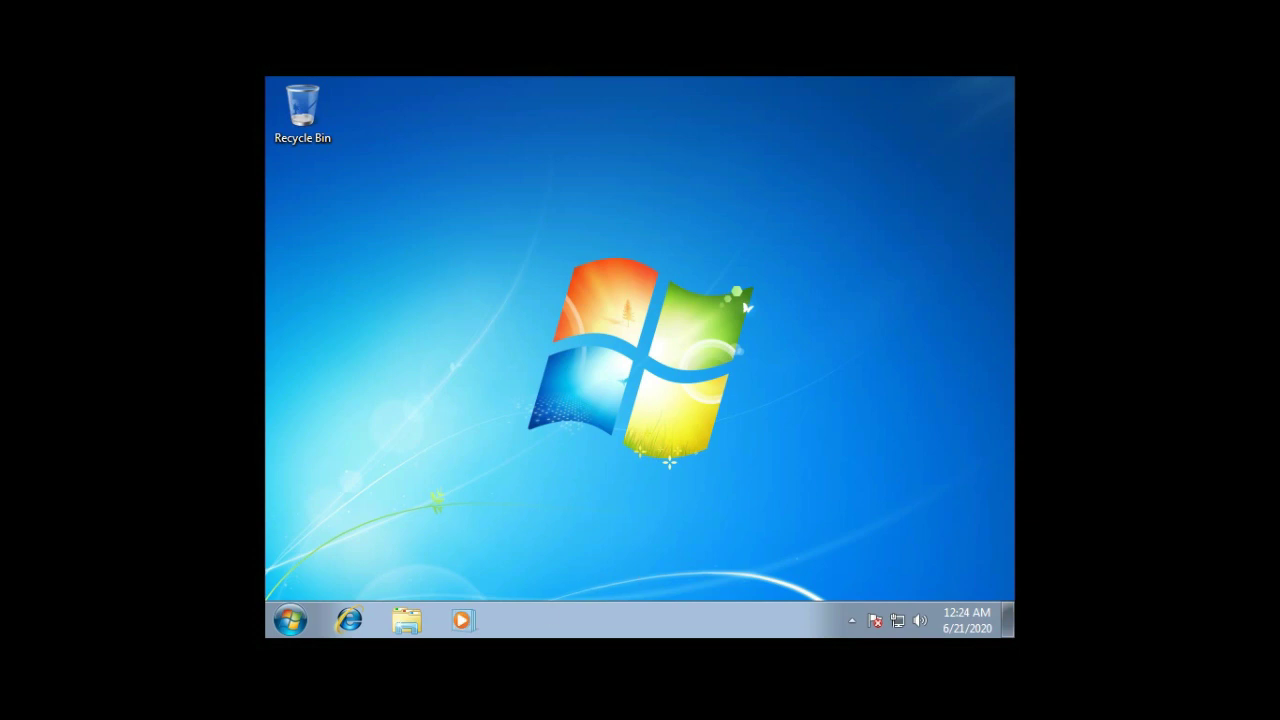
left_click(407, 622)
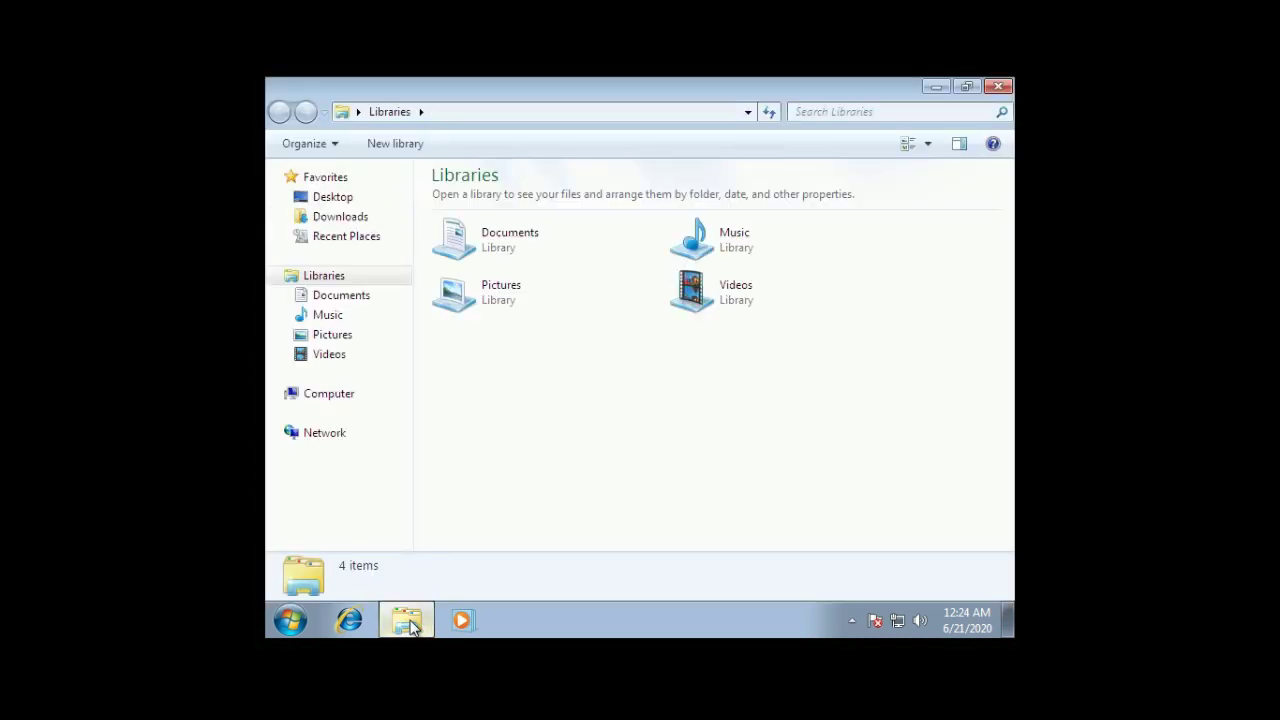
left_click(348, 401)
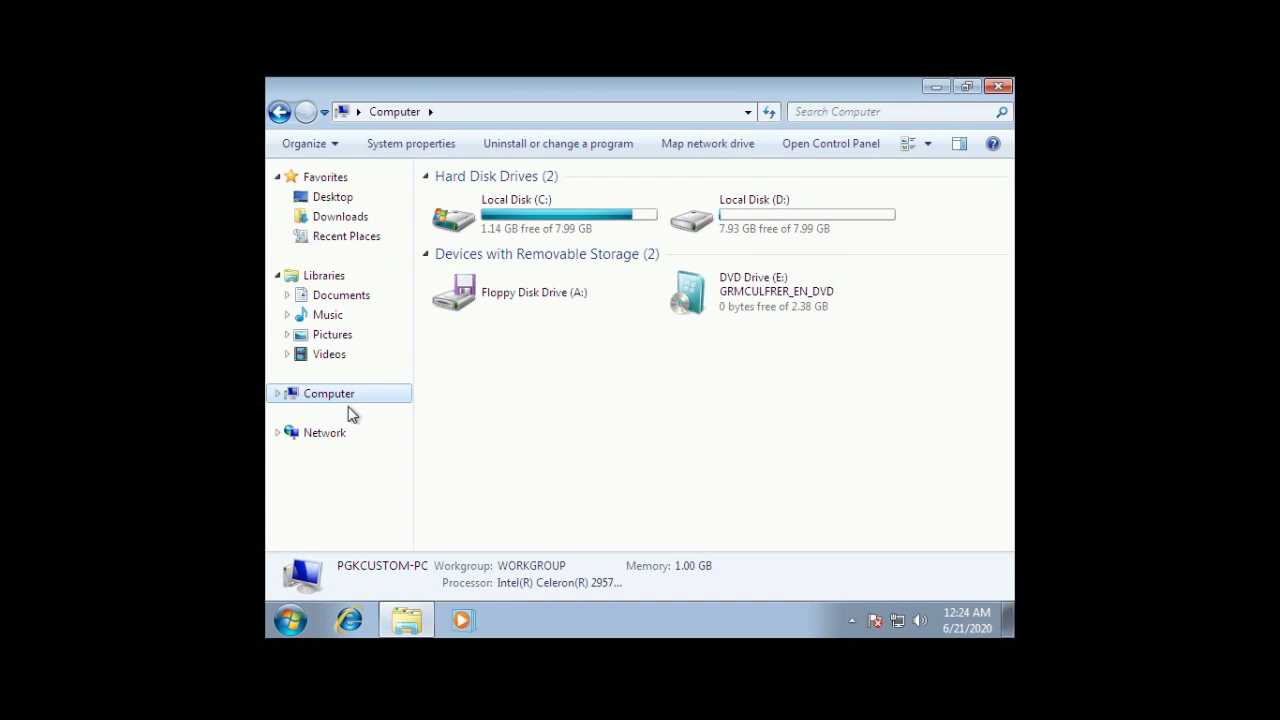
left_click(1001, 88)
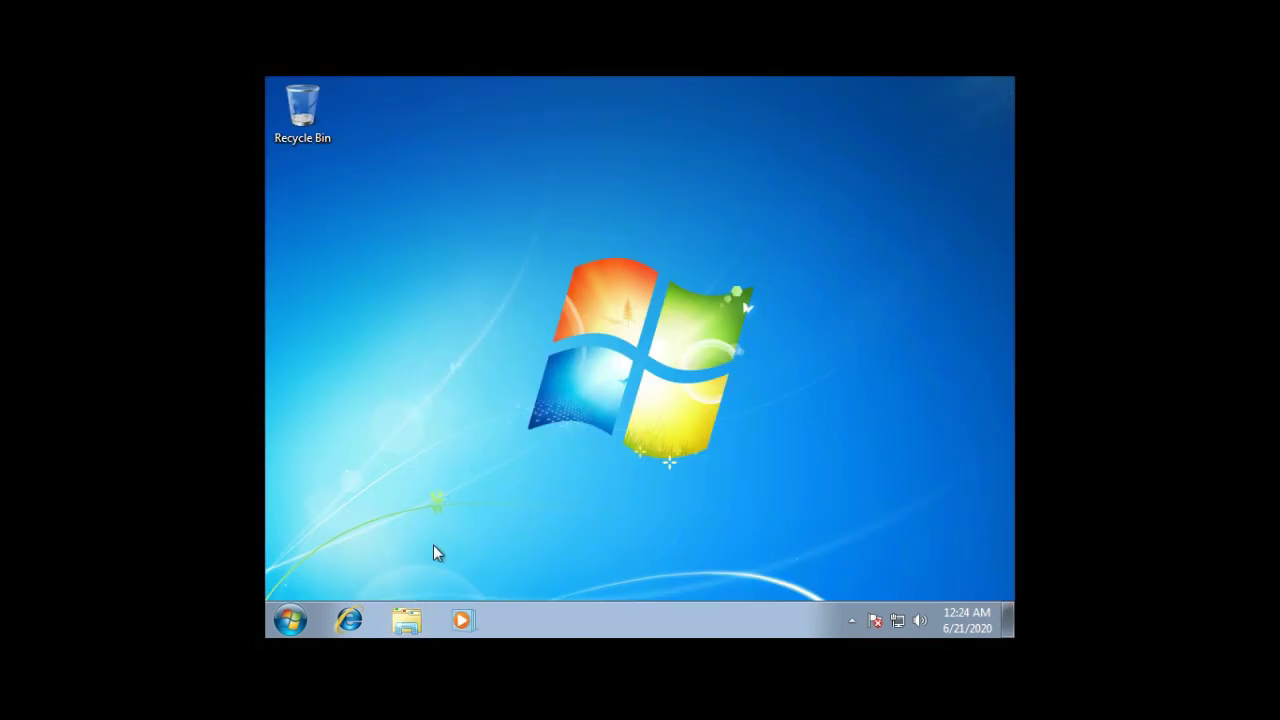
Step: Restart Windows and enter the BIOS setup utility during startup
left_click(305, 628)
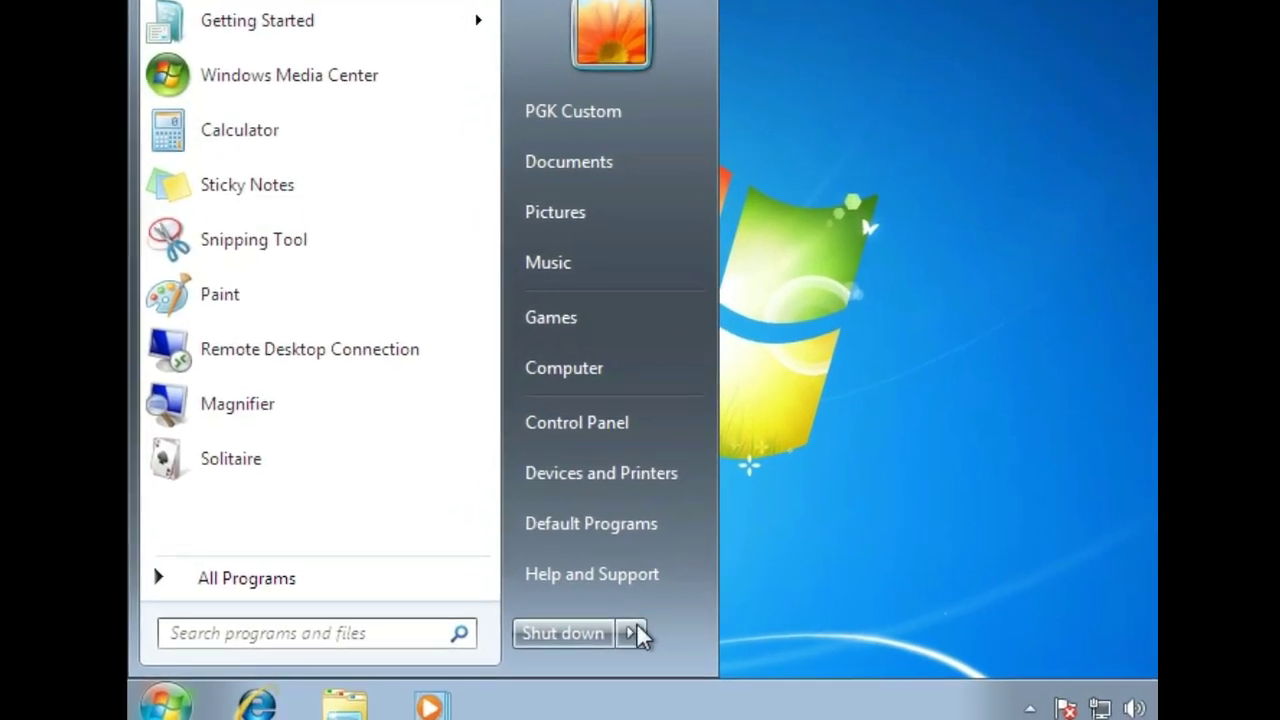
left_click(593, 644)
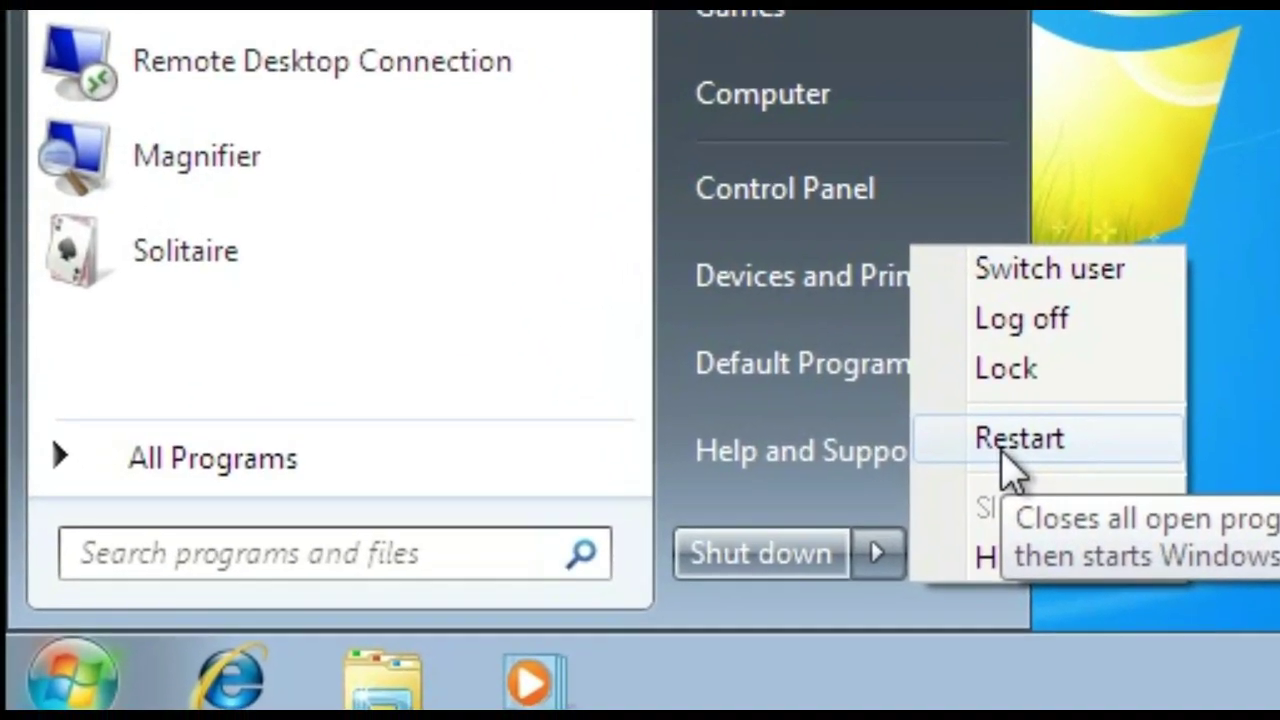
left_click(968, 465)
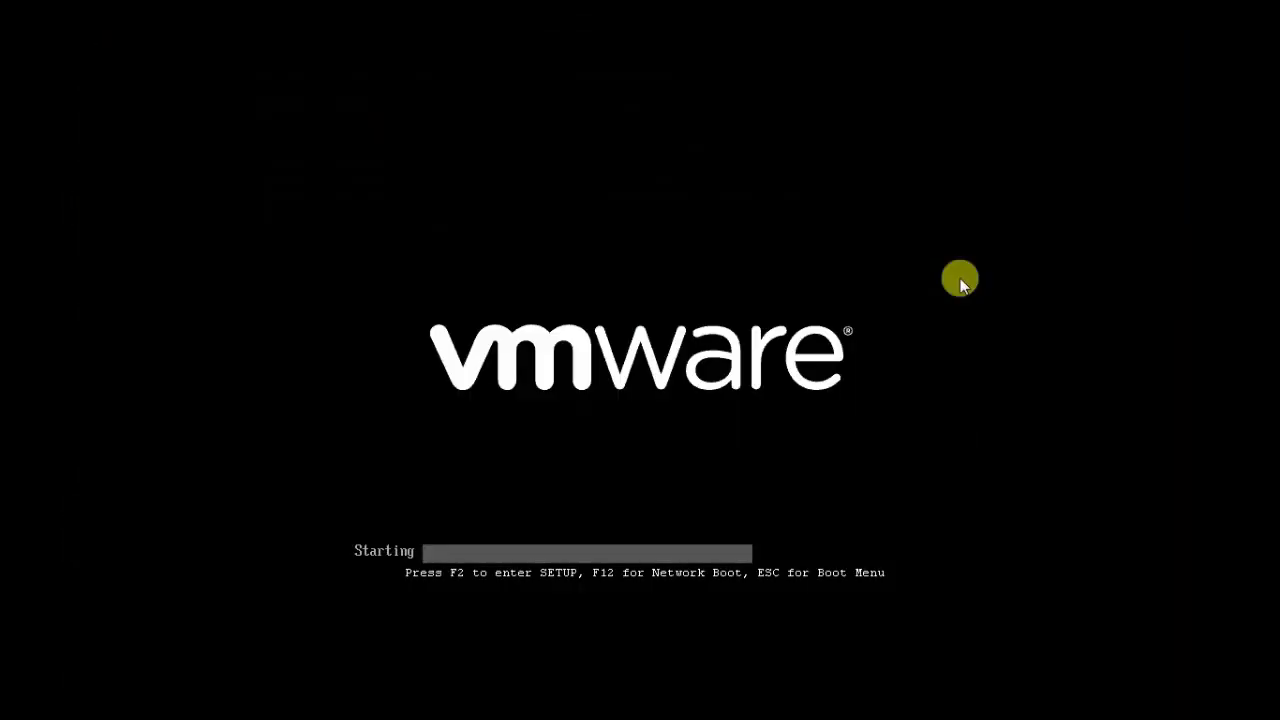
key("F2")
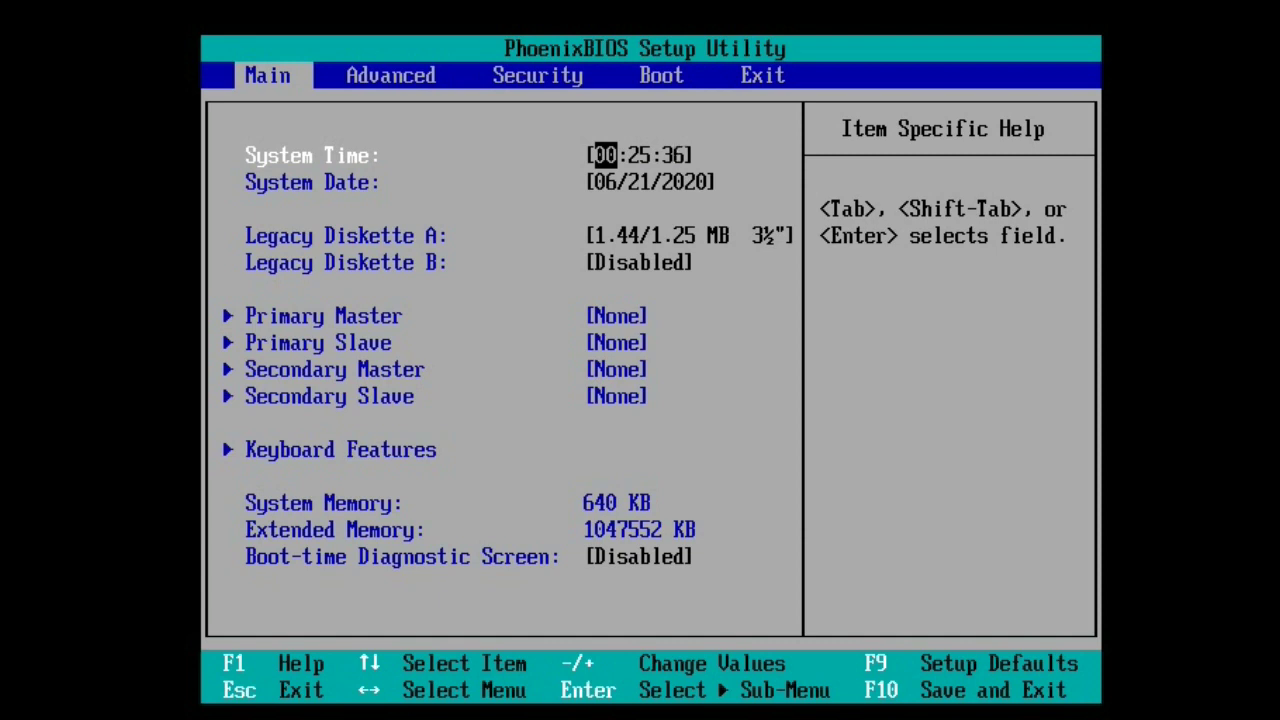
Step: Move CD-ROM Drive to first place in the BIOS boot order, above Removable Devices and Hard Drive
key("Right")
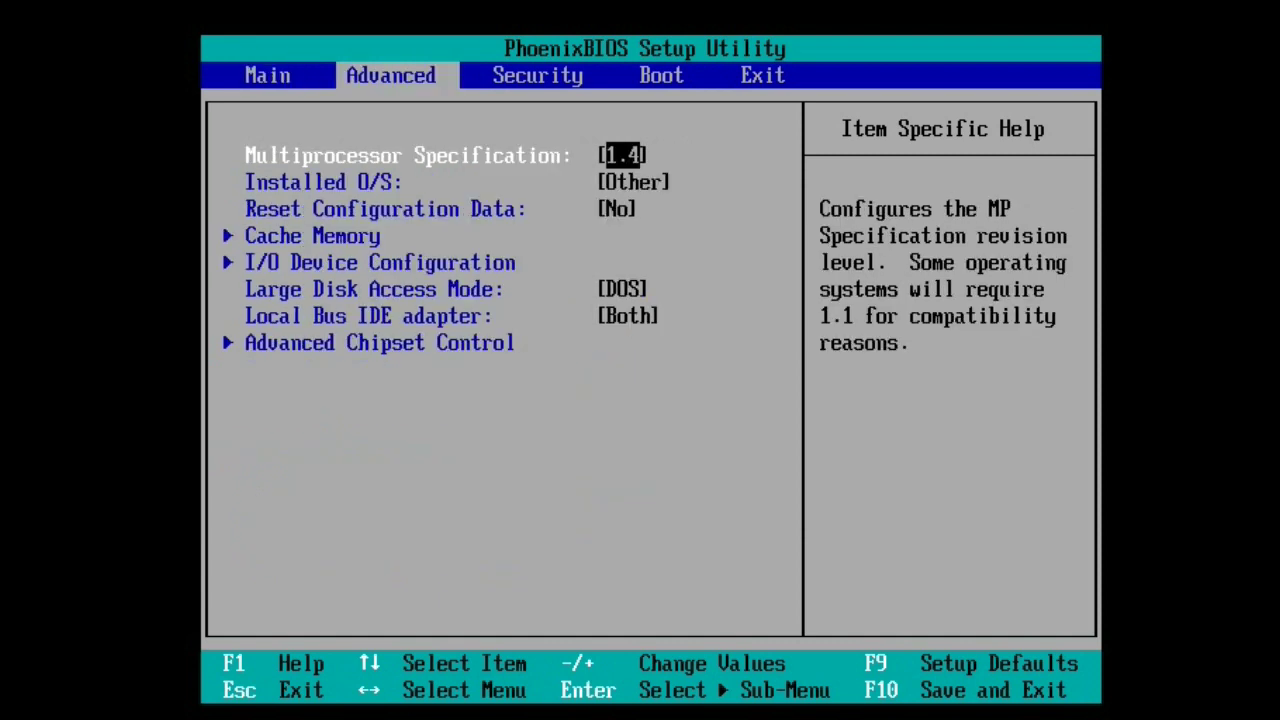
key("Right")
key("Right")
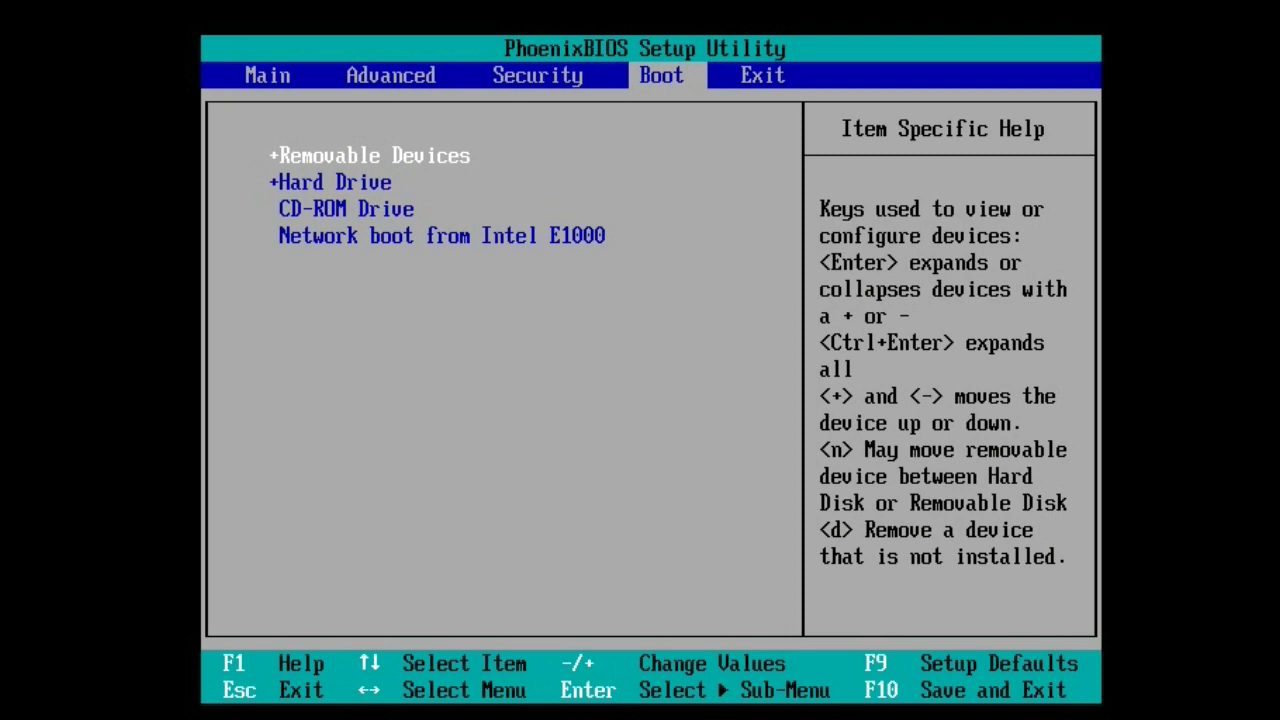
key("Down")
key("Up")
key("Down")
key("Down")
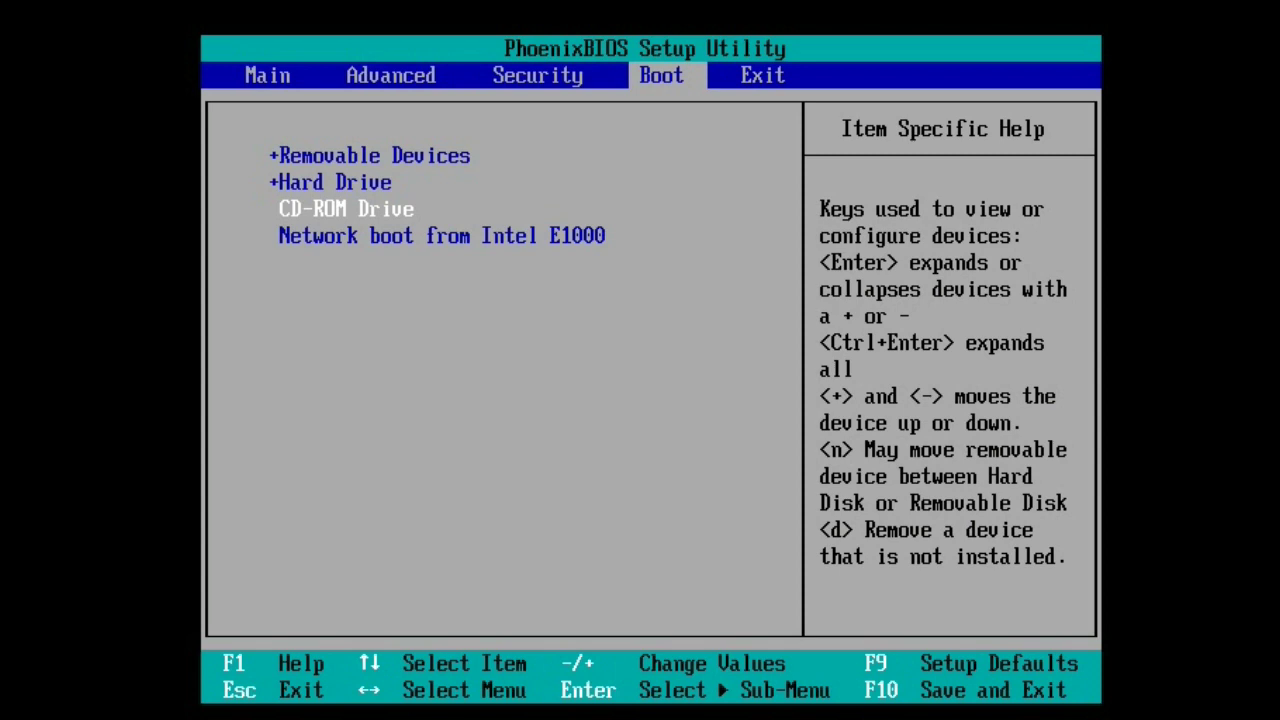
key("plus")
key("plus")
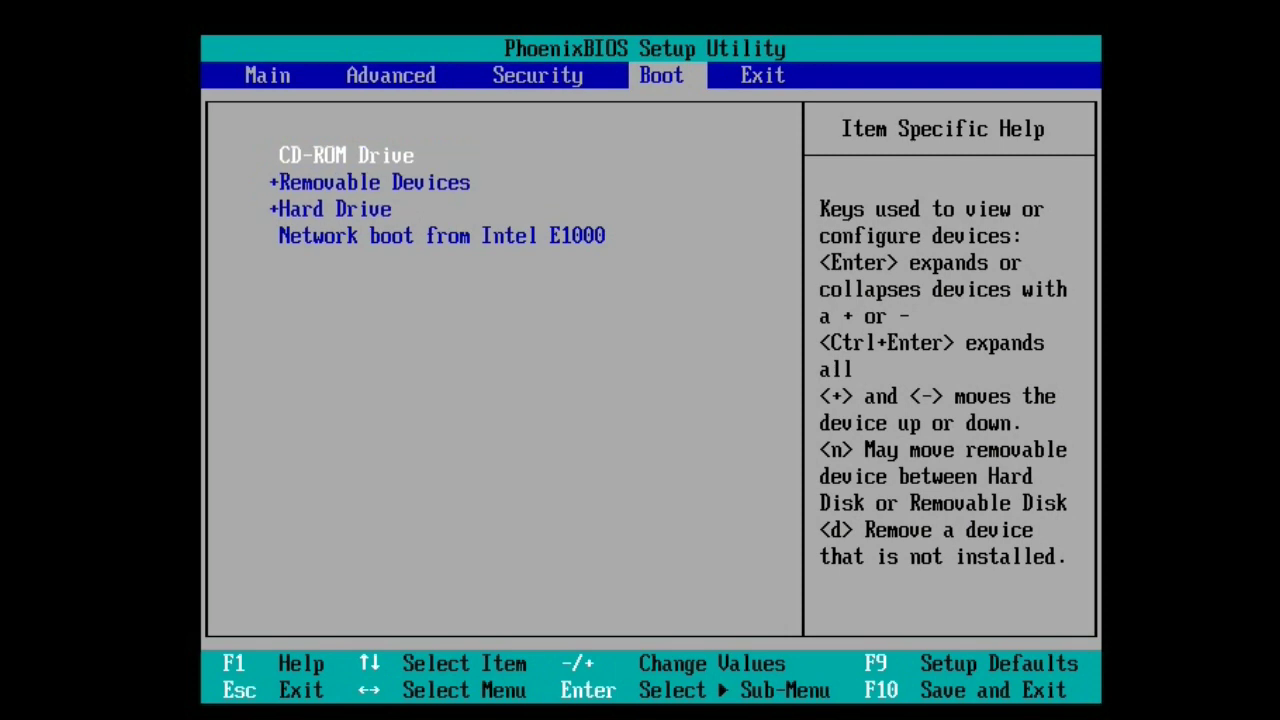
key("minus")
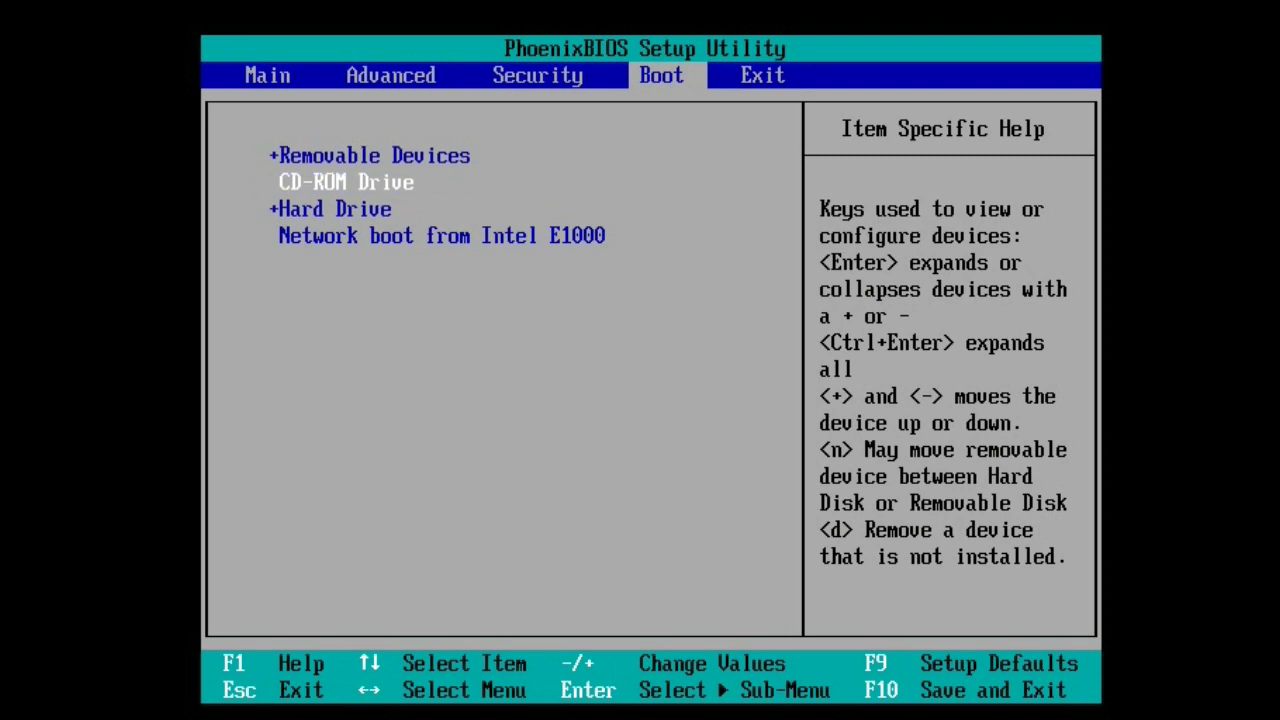
key("plus")
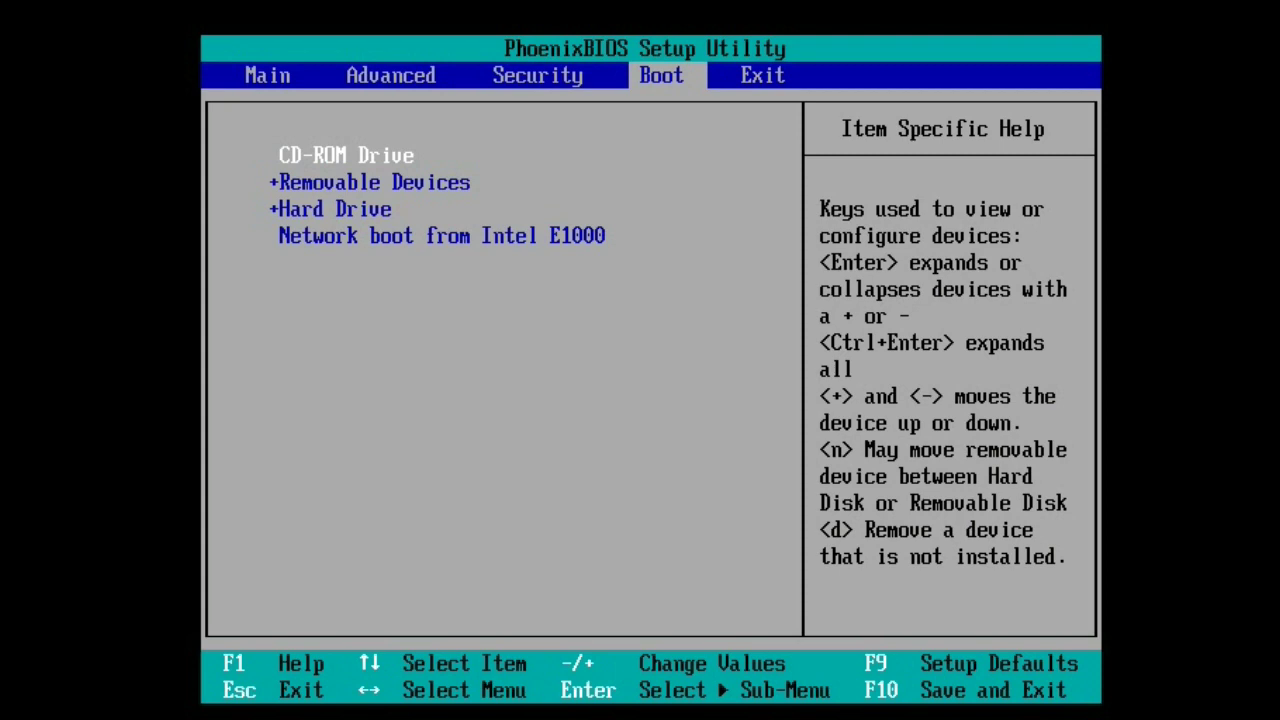
Step: Exit the BIOS setup and save the configuration changes
key("Right")
key("Return")
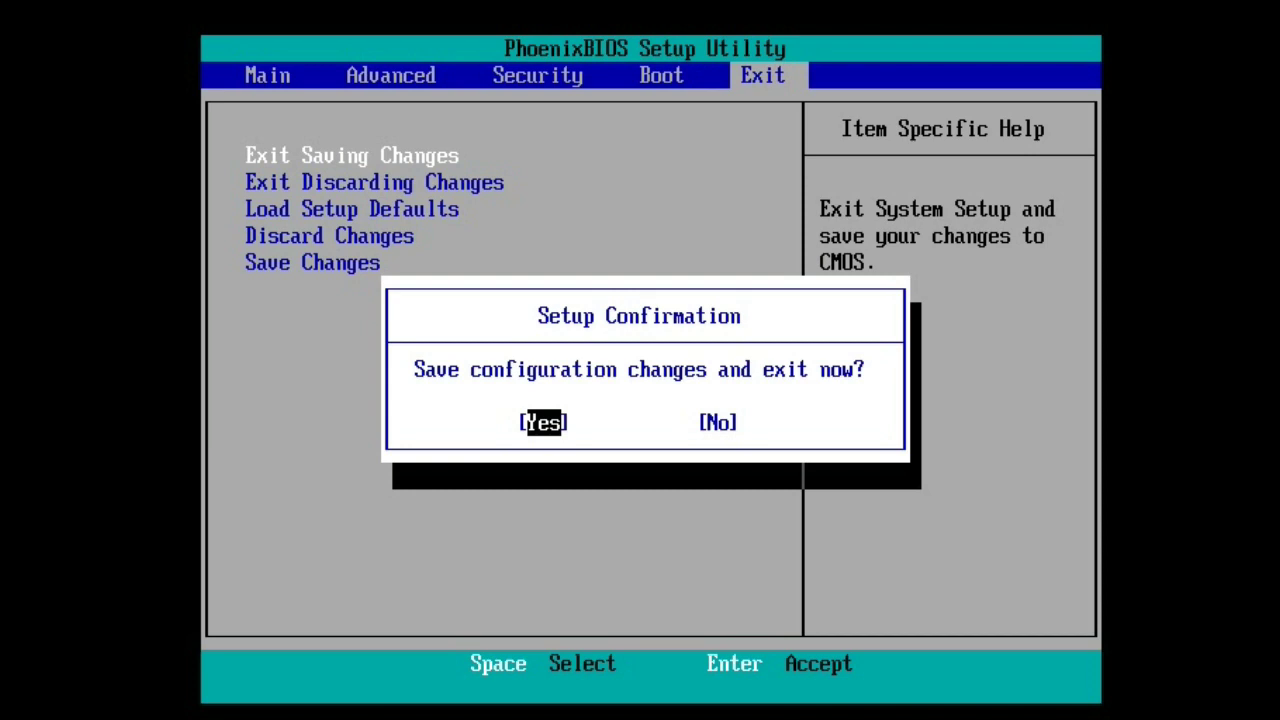
key("Return")
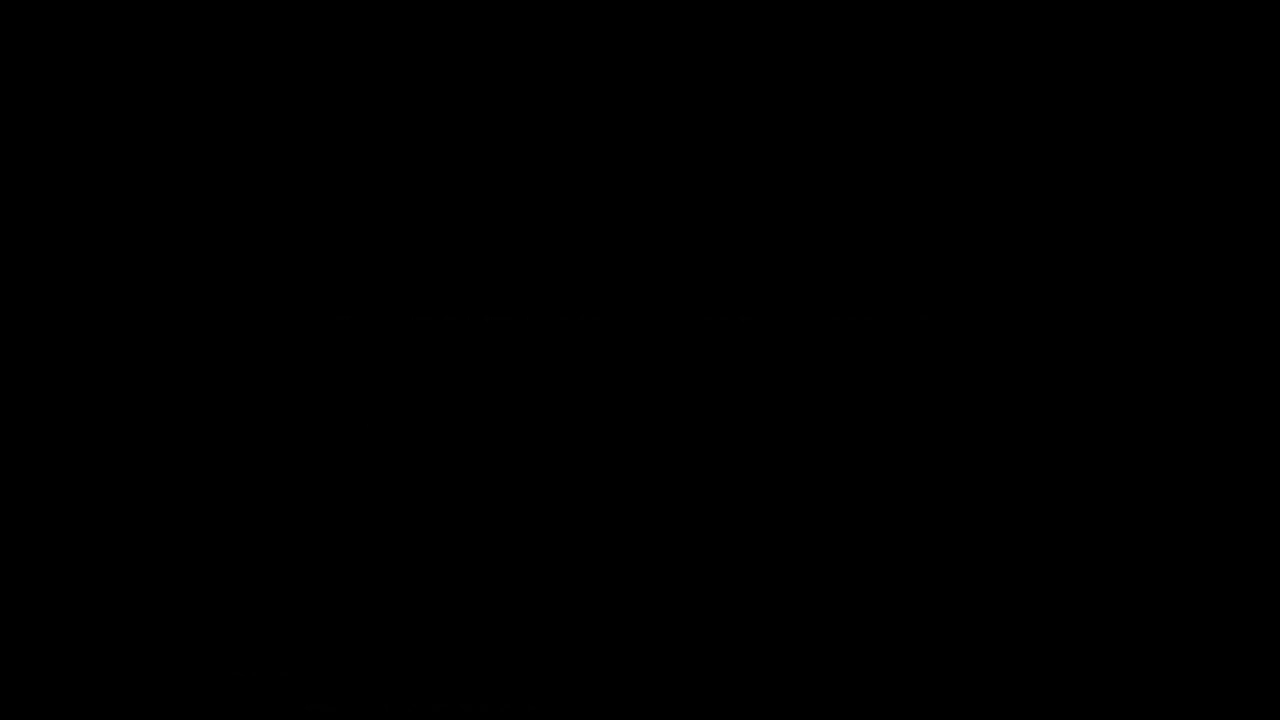
Step: Boot from the Windows 7 disc and start the installation with English, English (United States) format and US keyboard
key("Return")
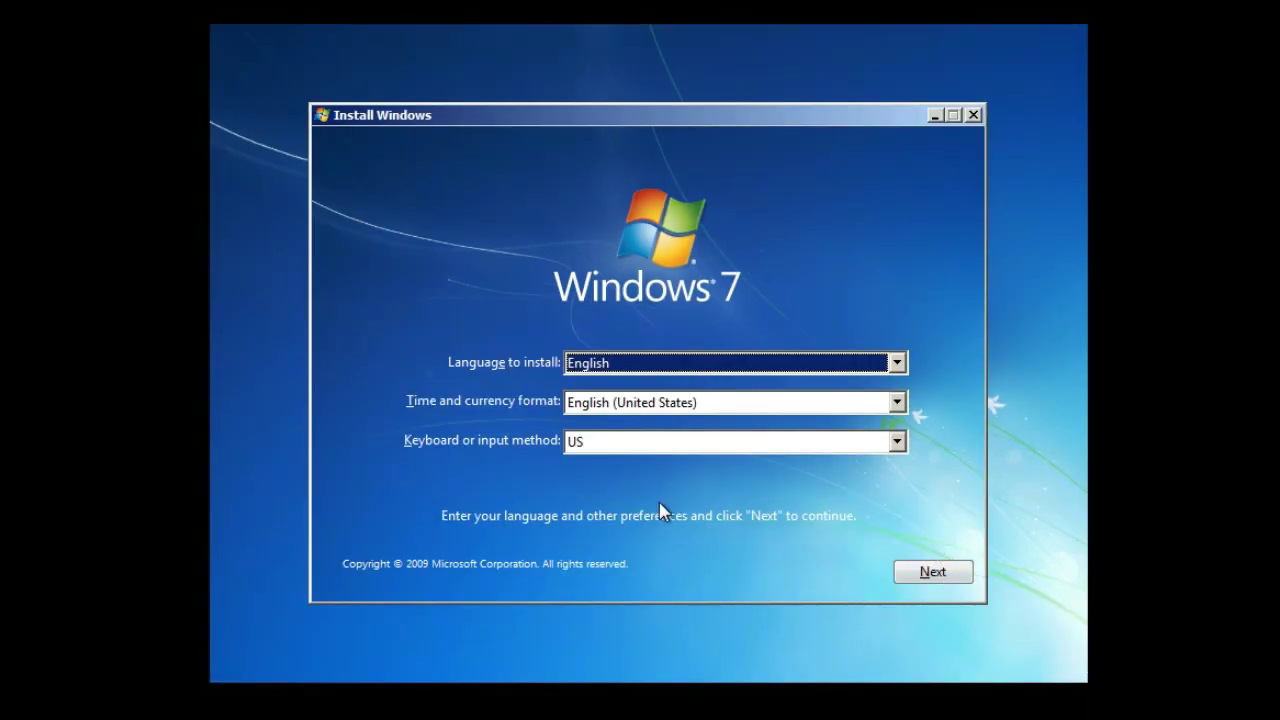
left_click(950, 572)
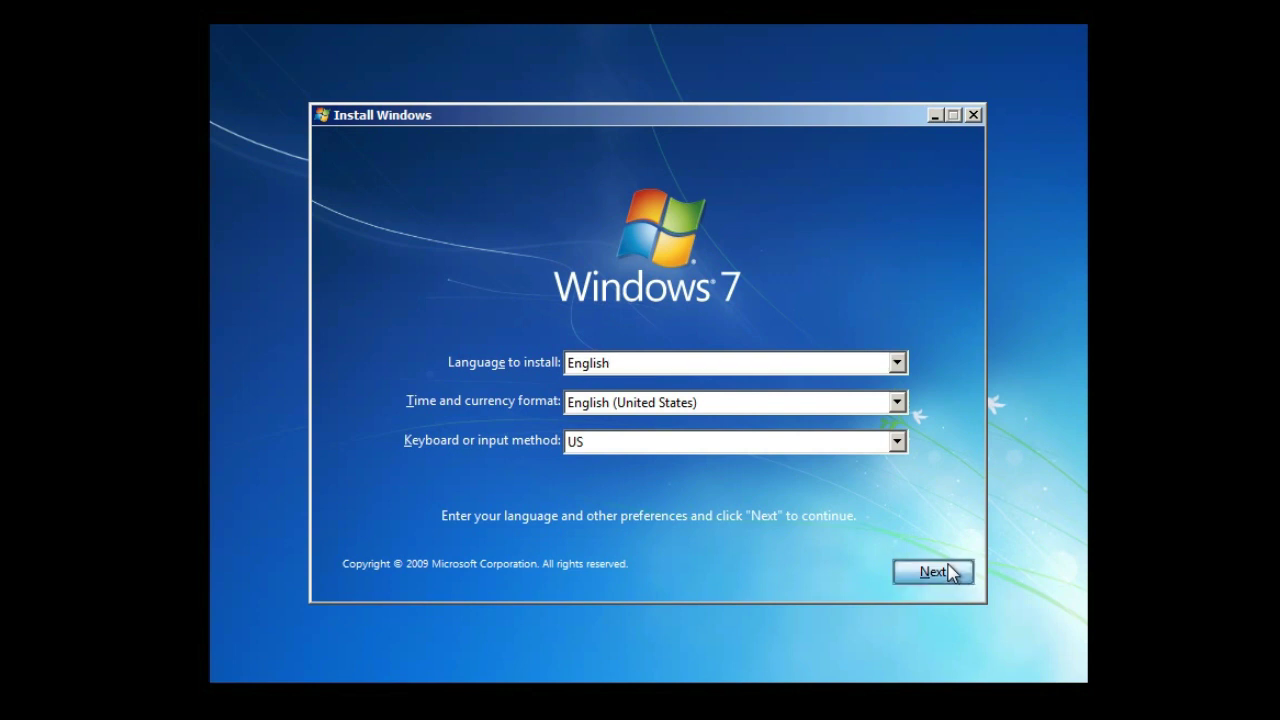
left_click(675, 351)
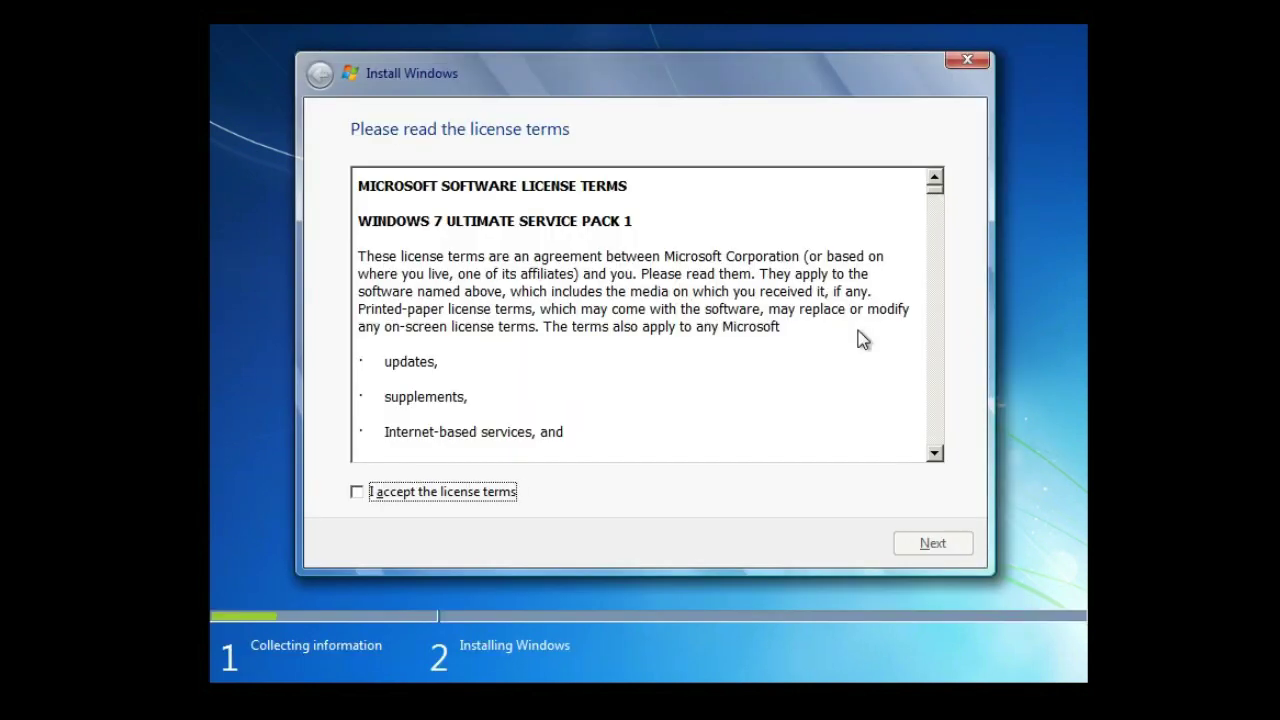
Step: Accept the Windows 7 license terms and choose the Custom (advanced) installation type
left_click(441, 496)
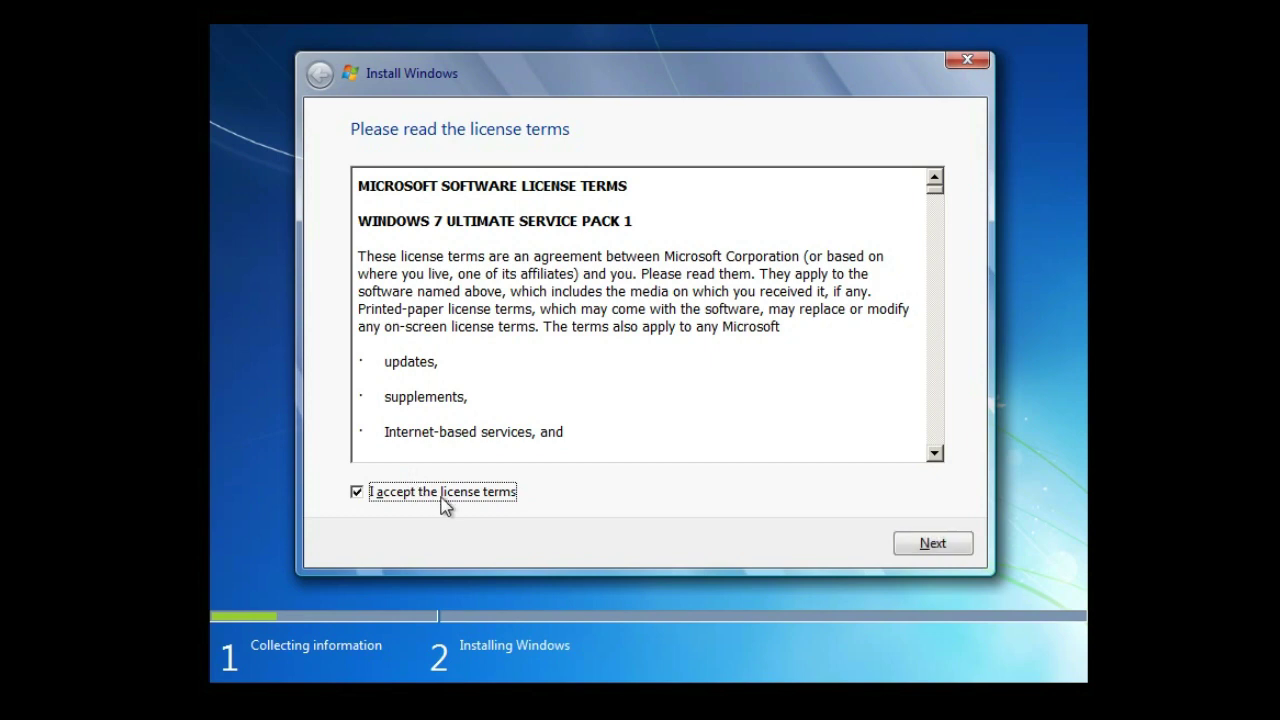
left_click(955, 545)
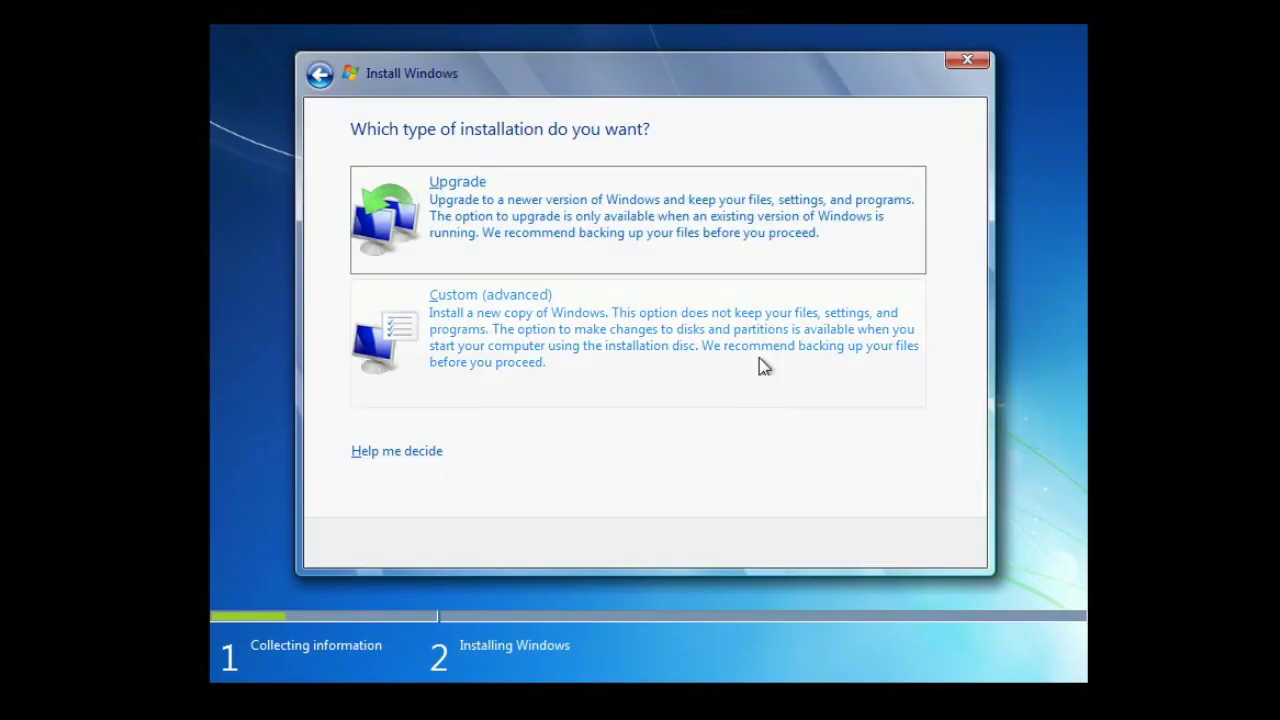
left_click(590, 377)
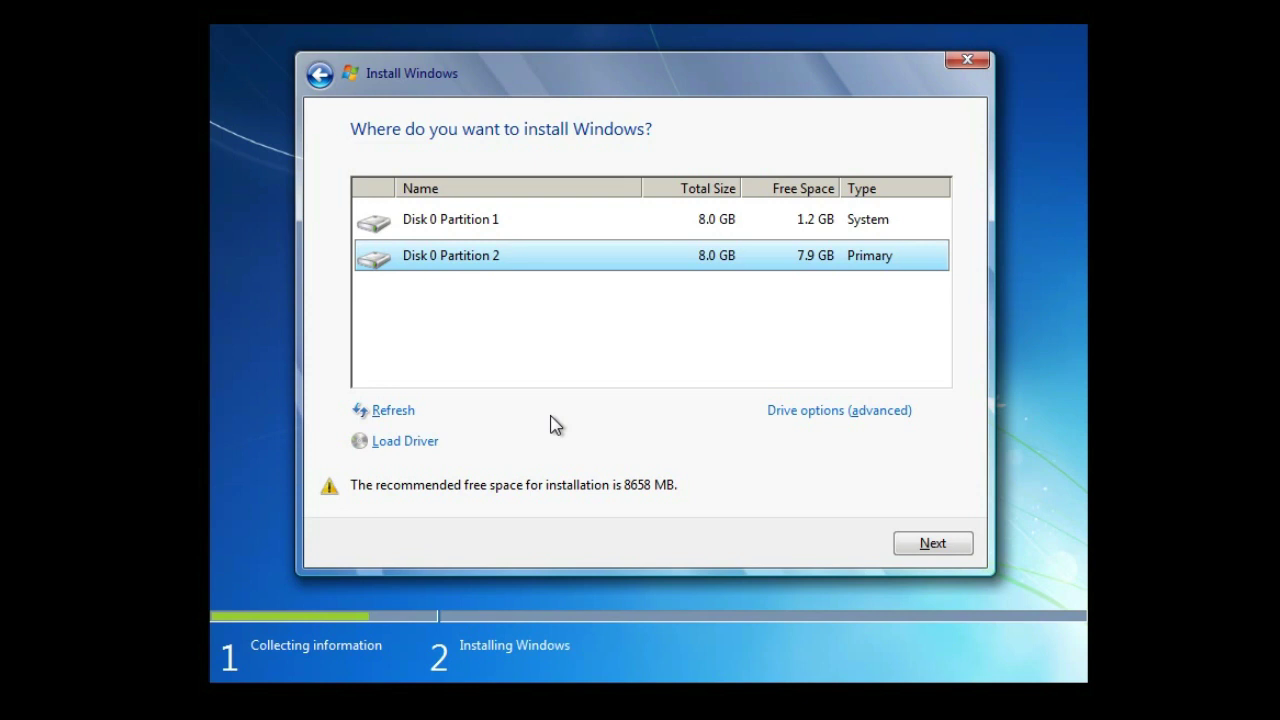
Step: Format Disk 0 Partition 1, the System partition, using the advanced drive options
left_click(871, 224)
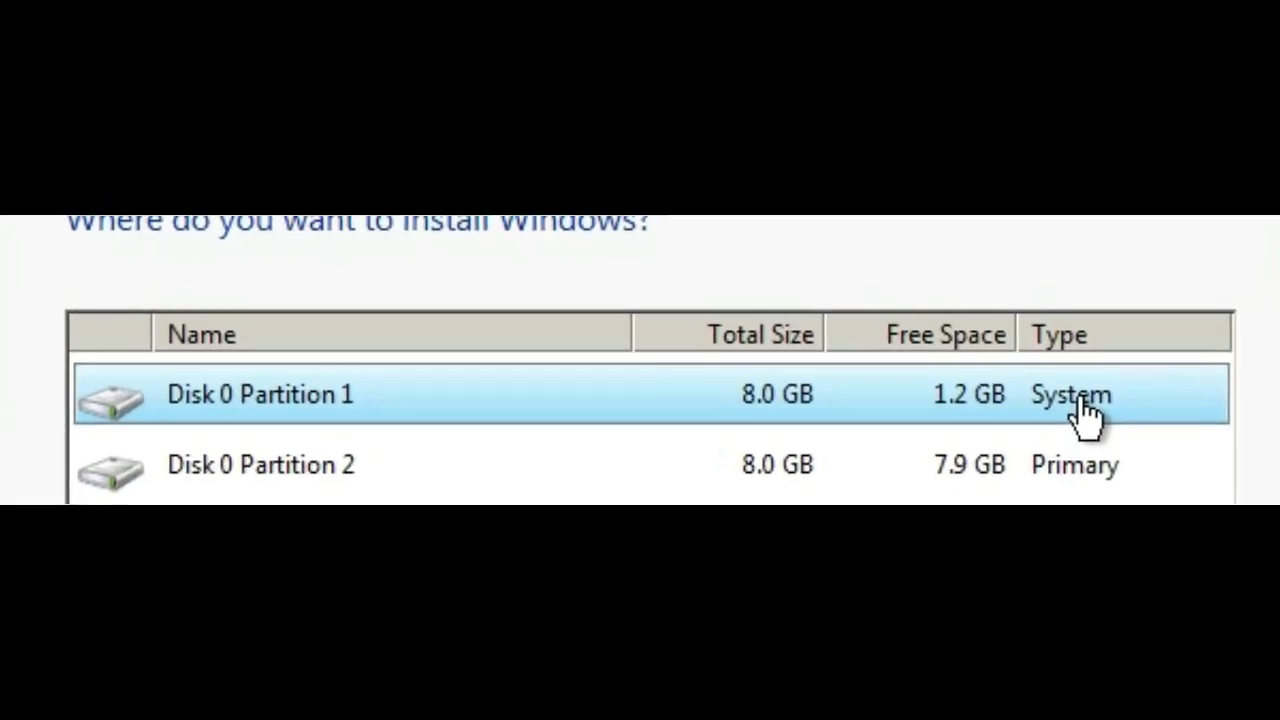
left_click(934, 388)
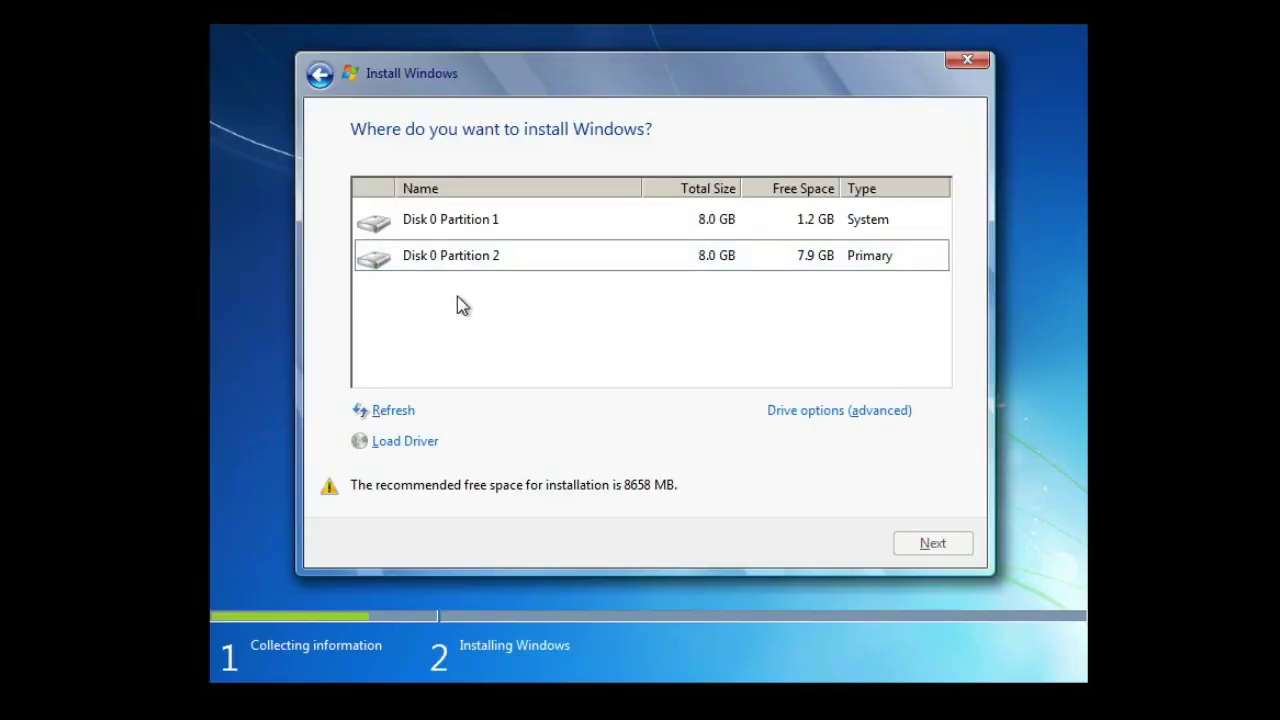
left_click(698, 256)
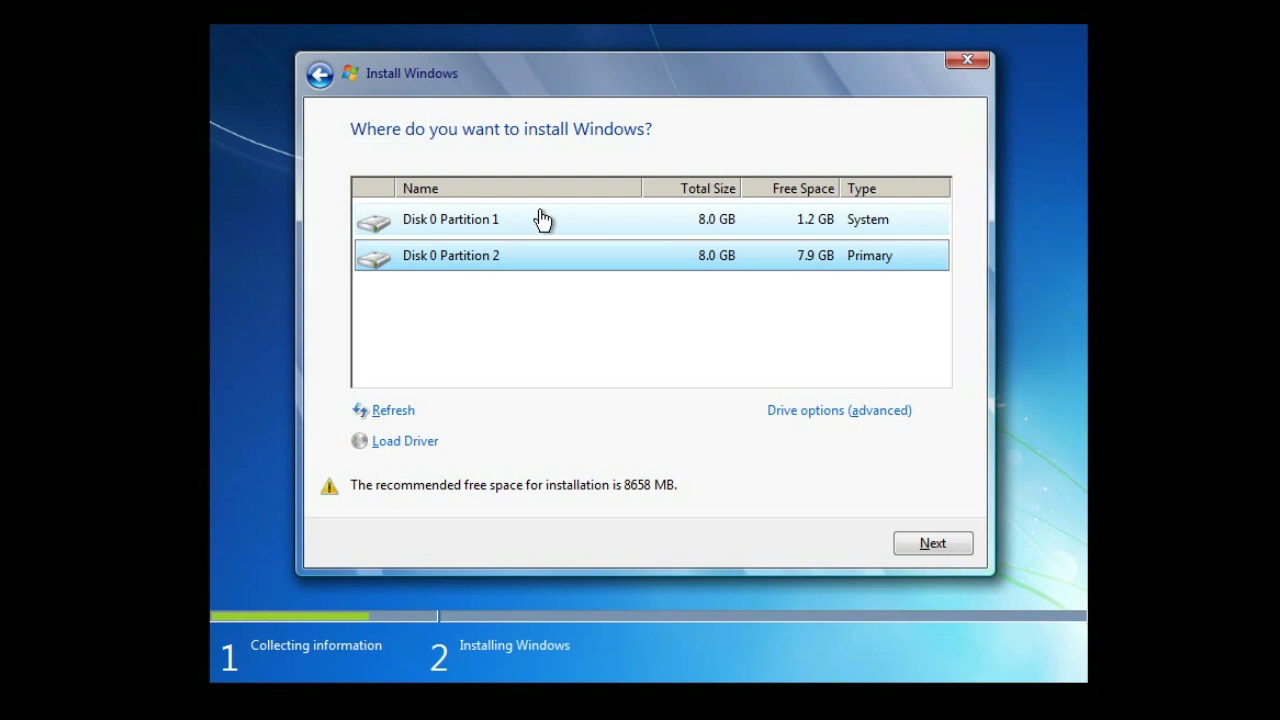
left_click(481, 232)
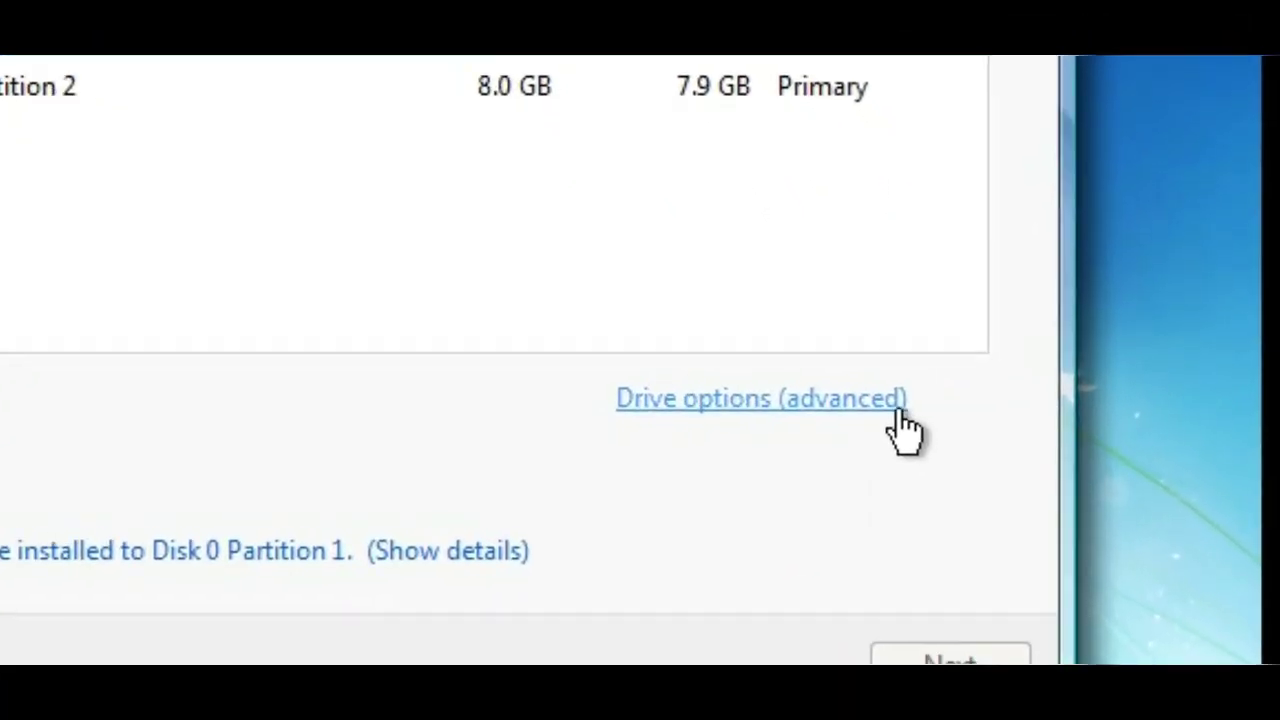
left_click(900, 411)
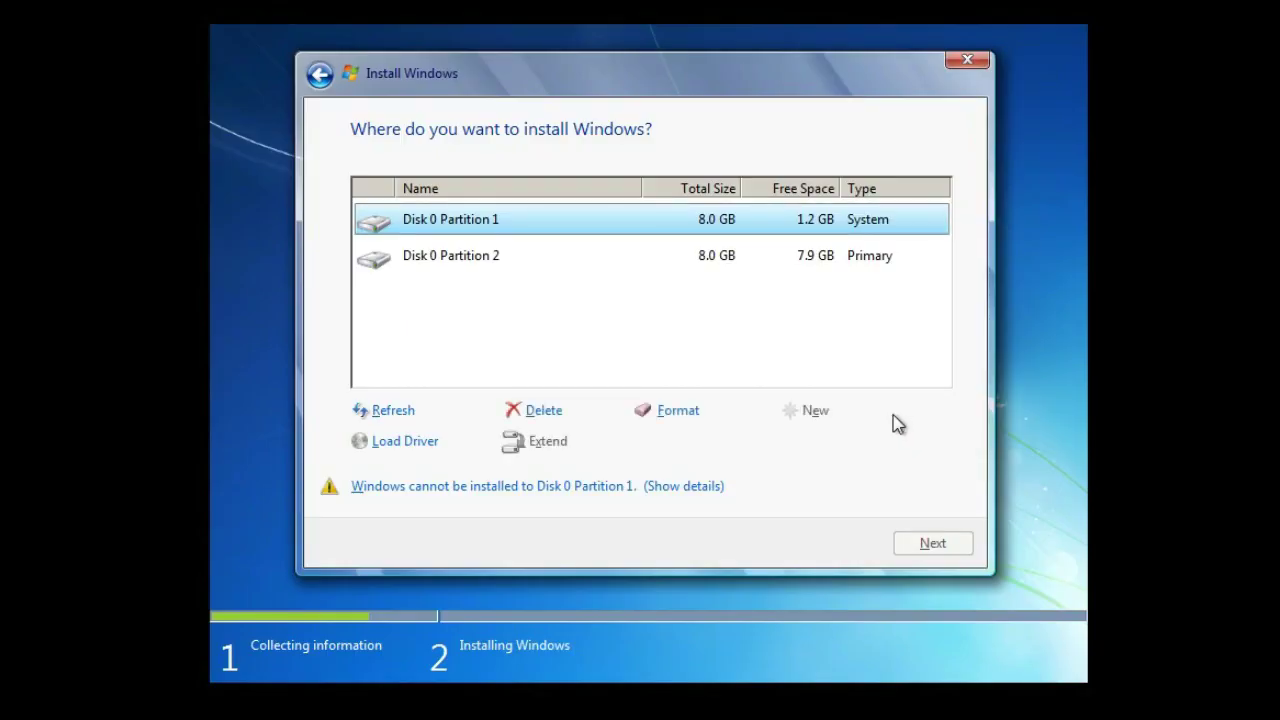
left_click(676, 426)
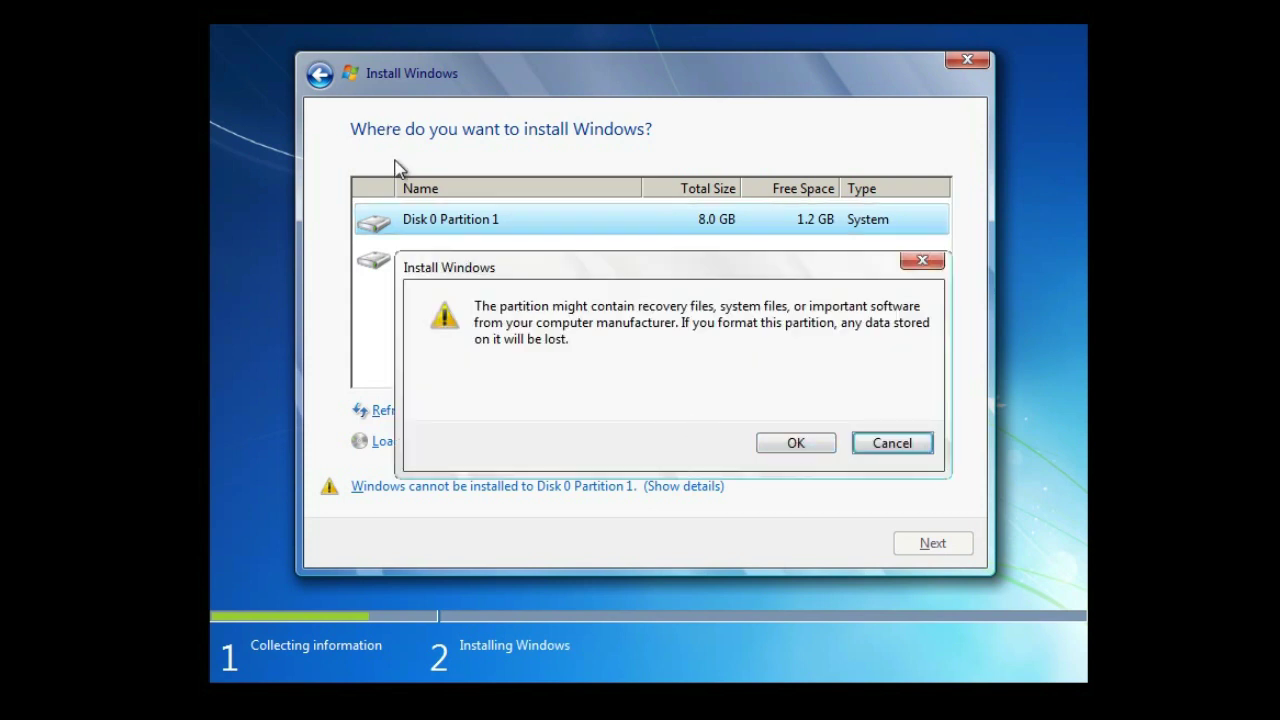
left_click_drag(490, 275, 458, 330)
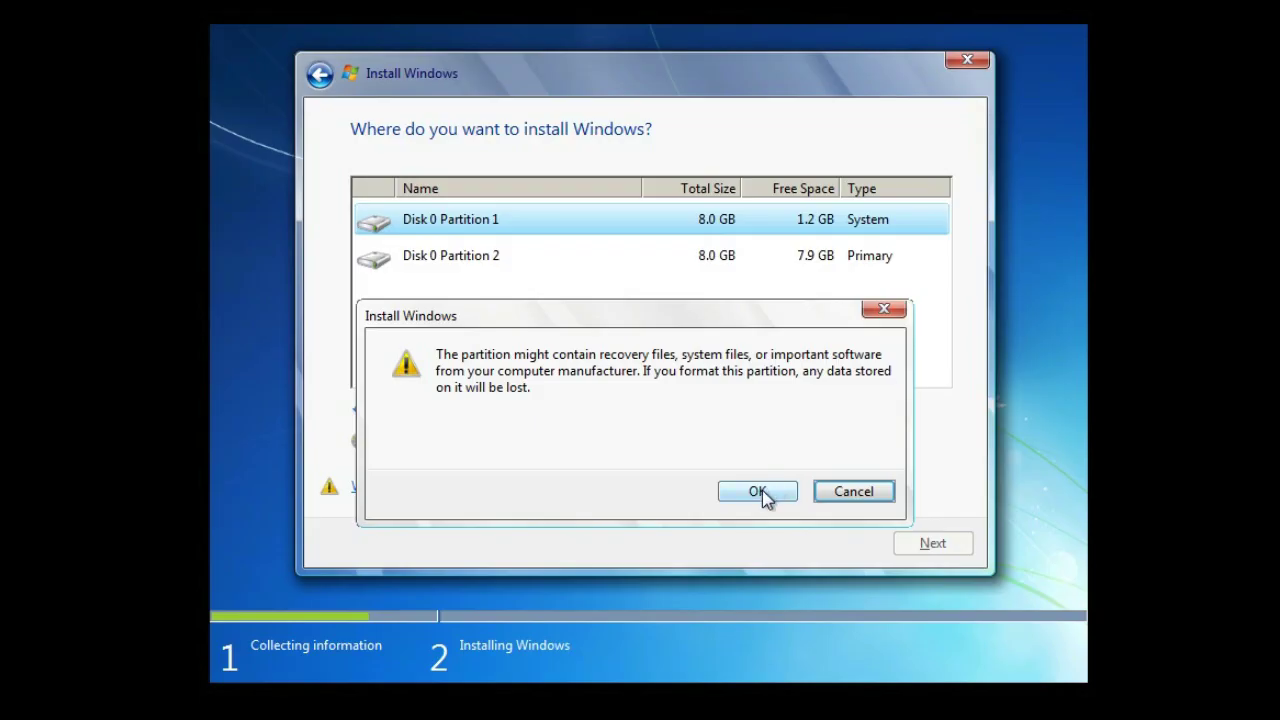
left_click(757, 491)
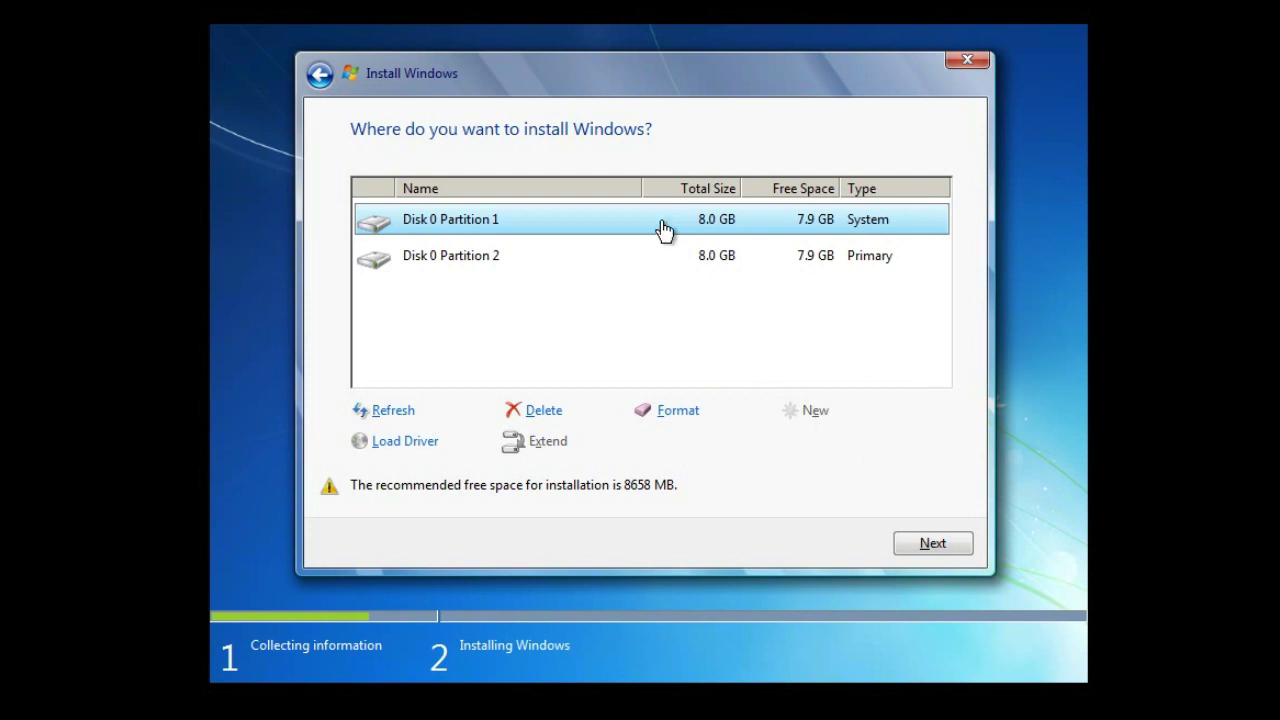
Step: Select Disk 0 Partition 1 as the destination and start installing Windows on it
left_click(723, 268)
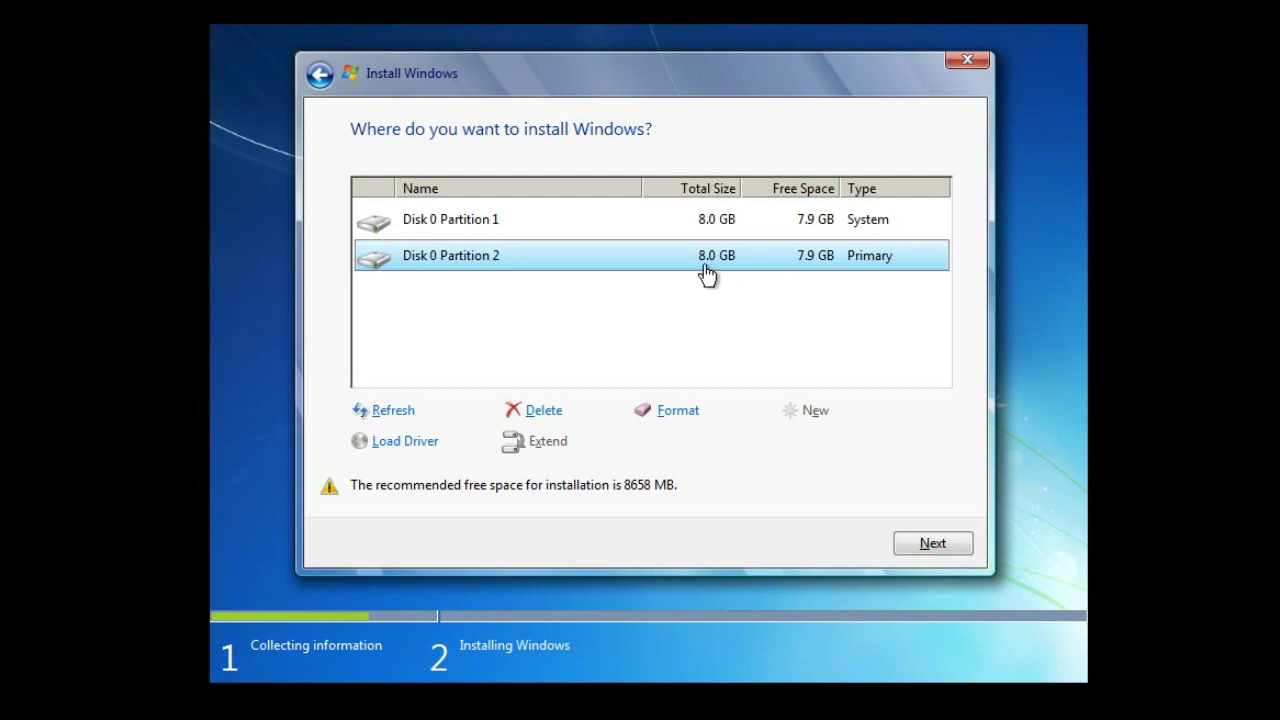
left_click(740, 237)
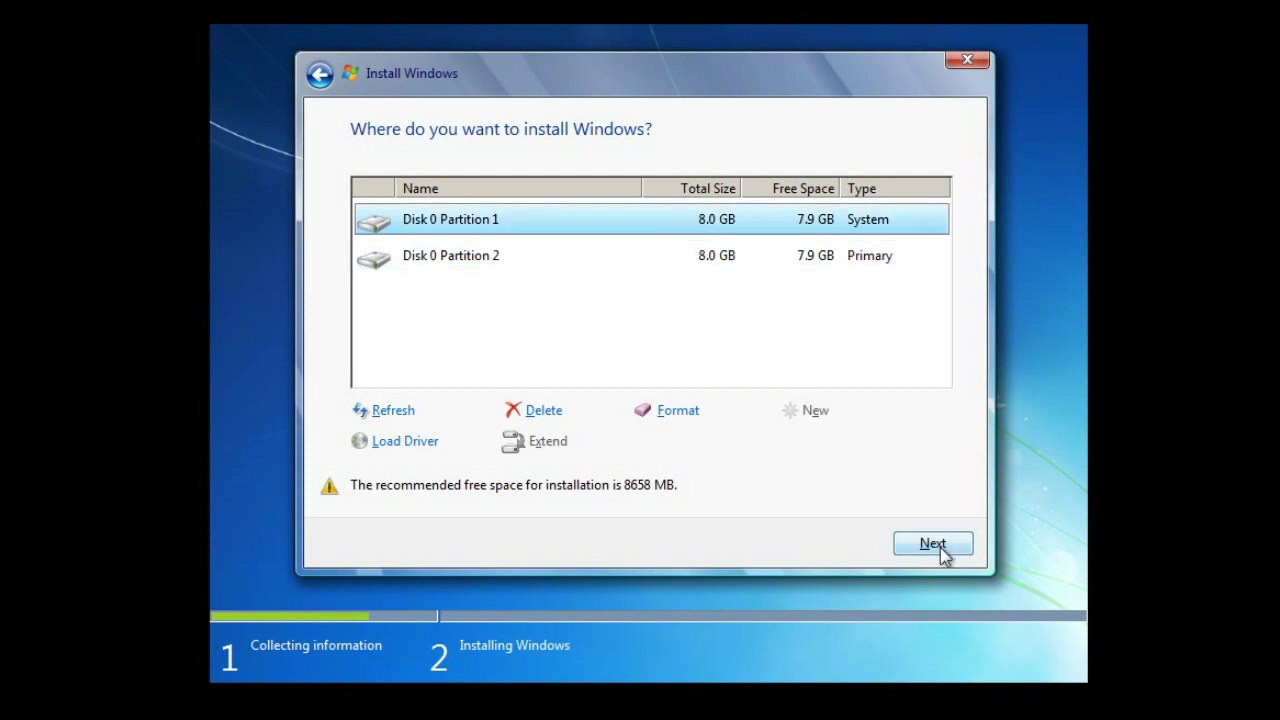
left_click(937, 545)
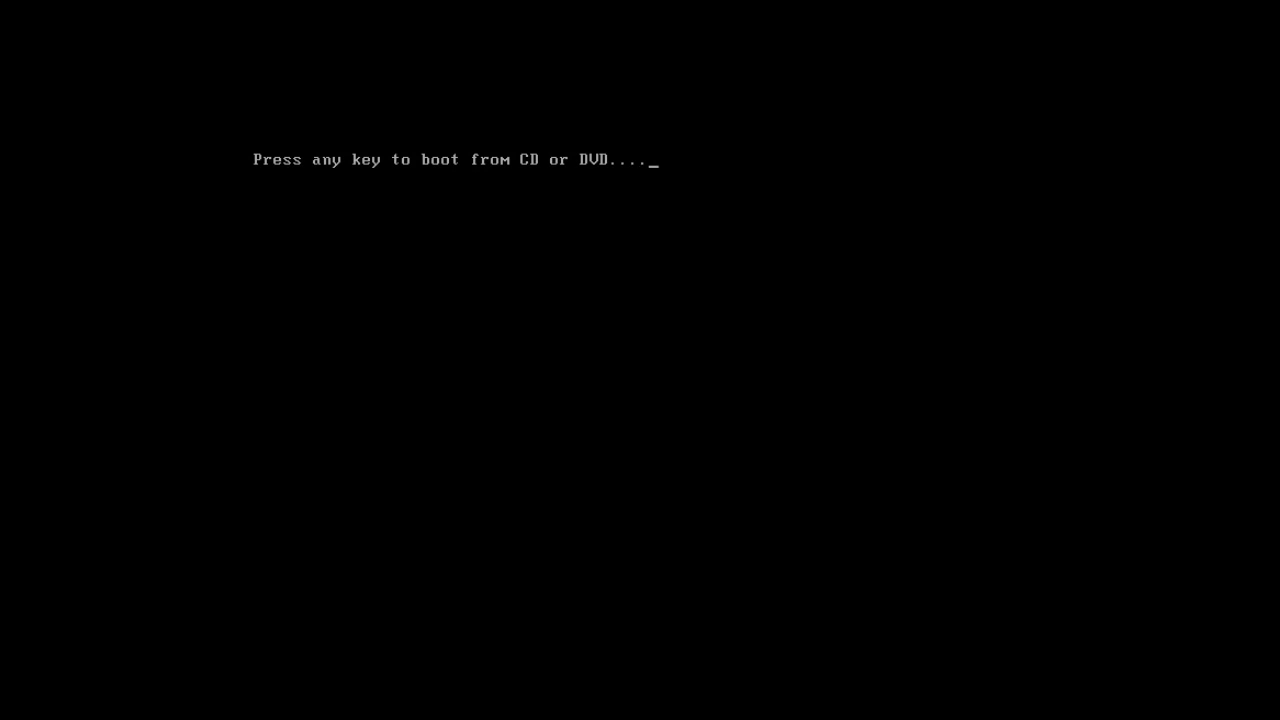
key("Return")
key("Return")
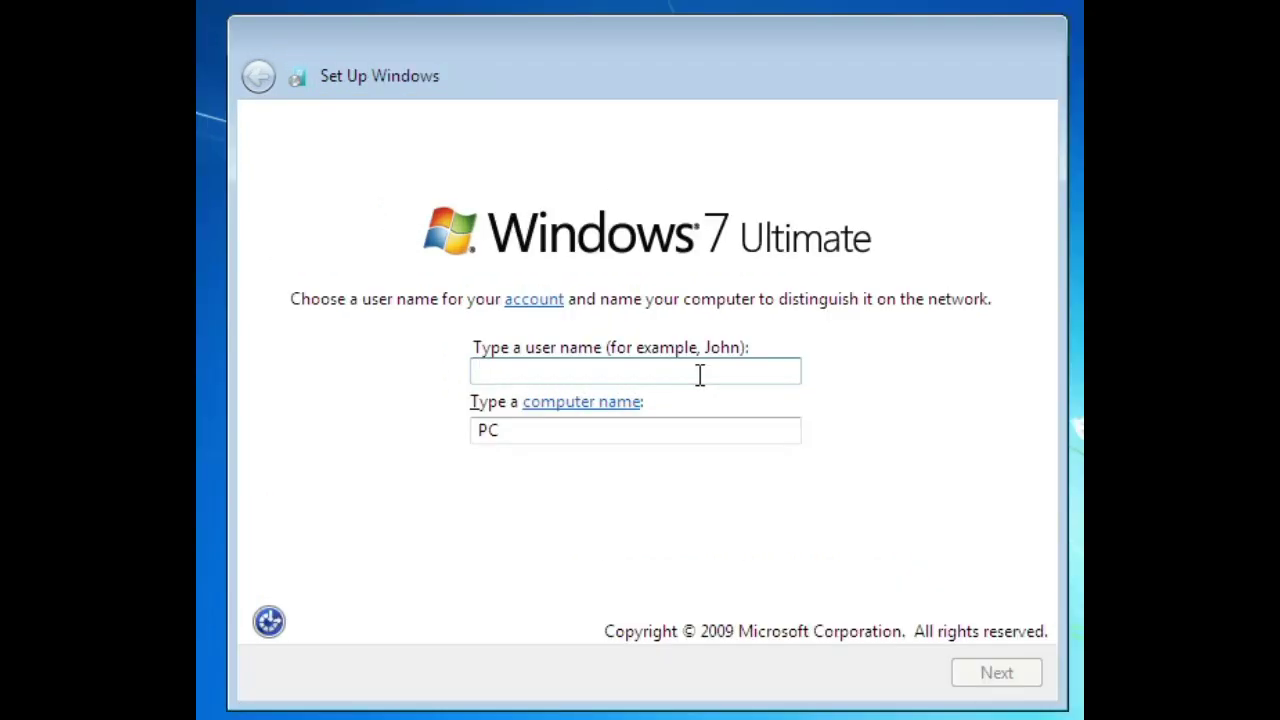
Step: Set the Windows user name to PGKCustom and accept PGKCustom-PC as the computer name
type("P")
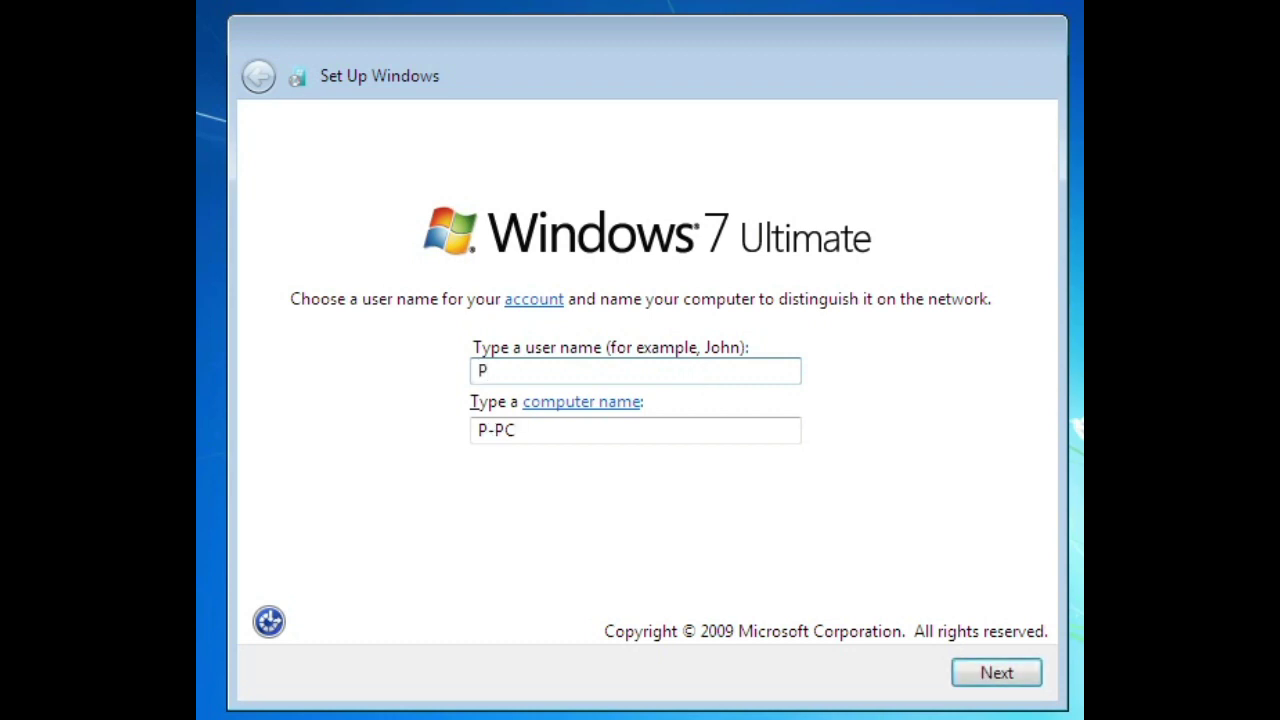
type("G")
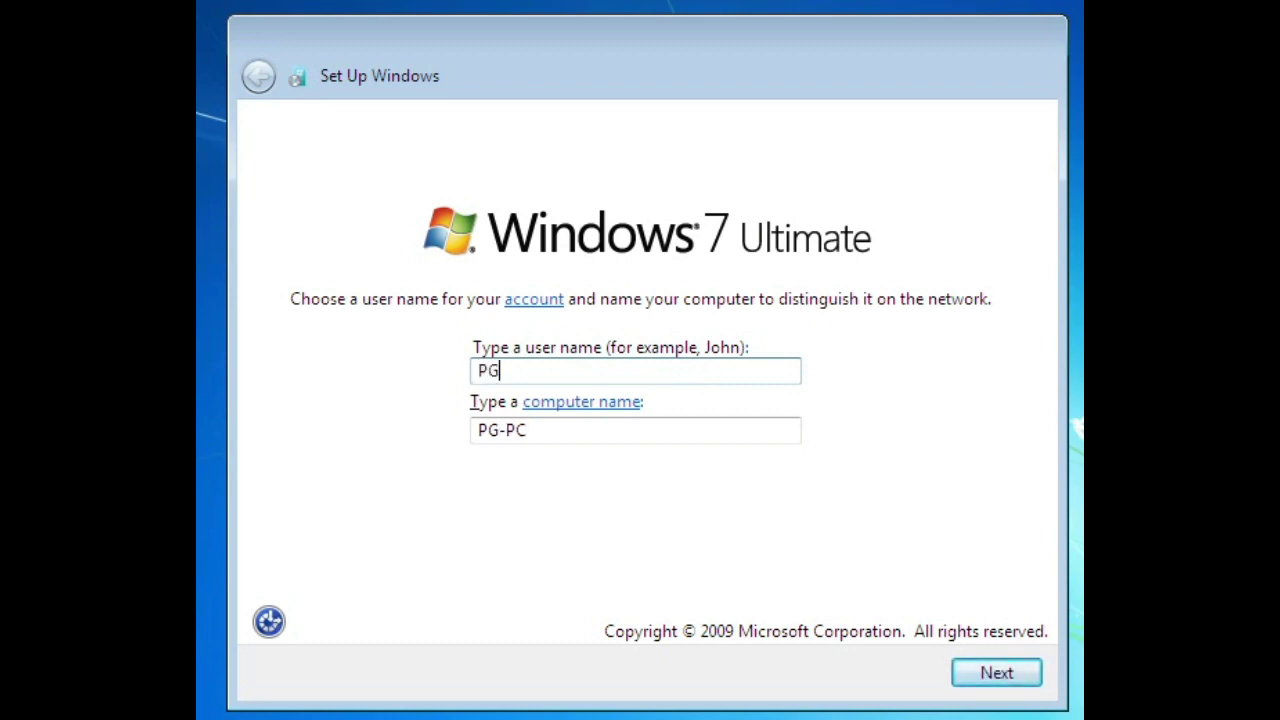
type("KCu")
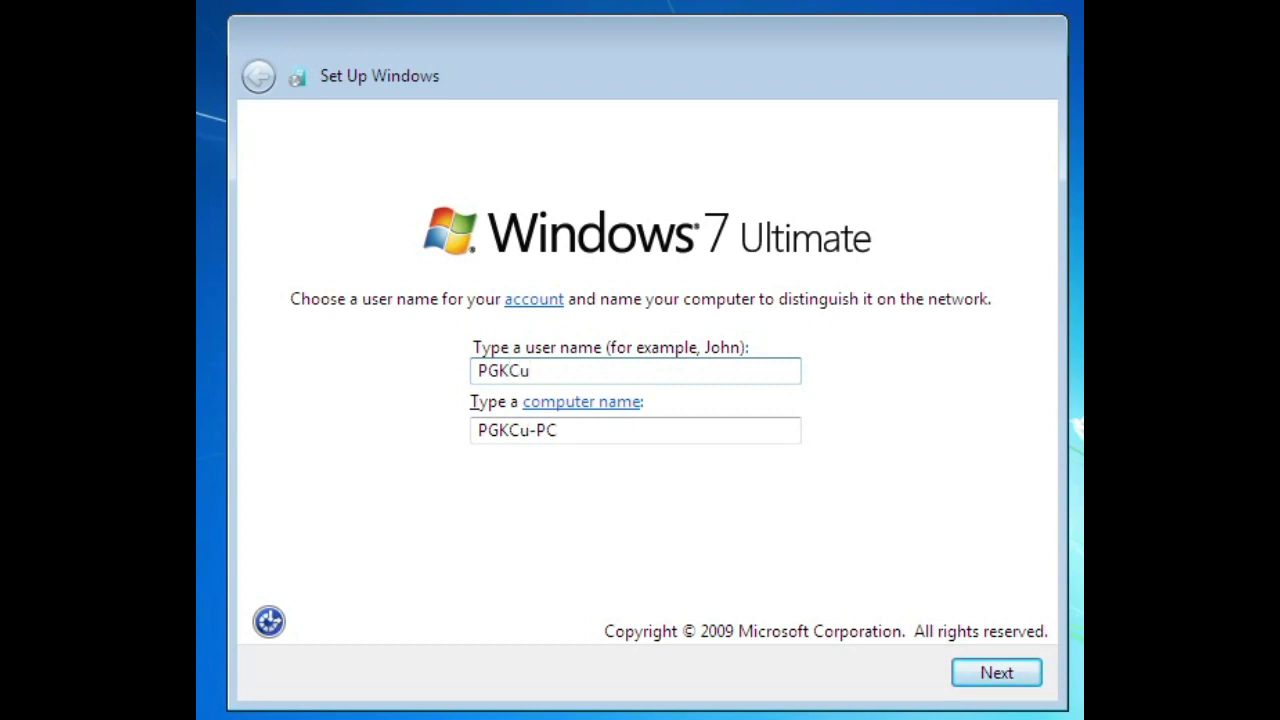
type("stom")
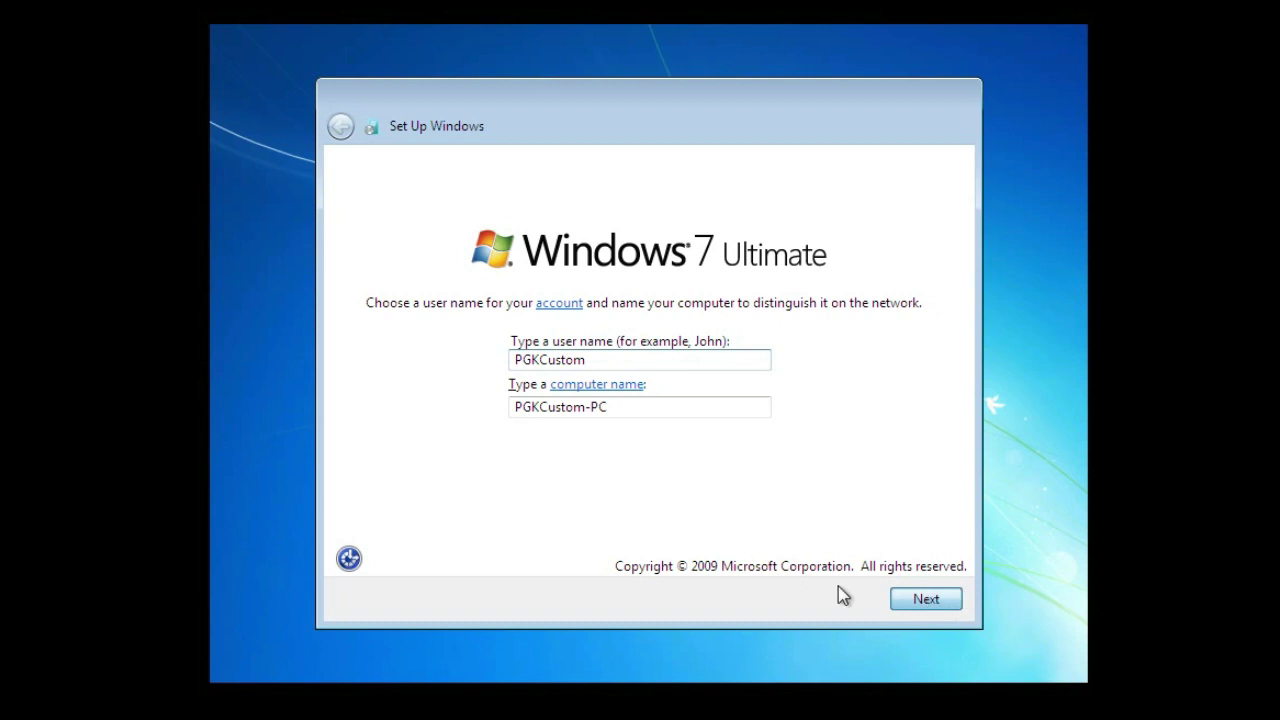
left_click(910, 605)
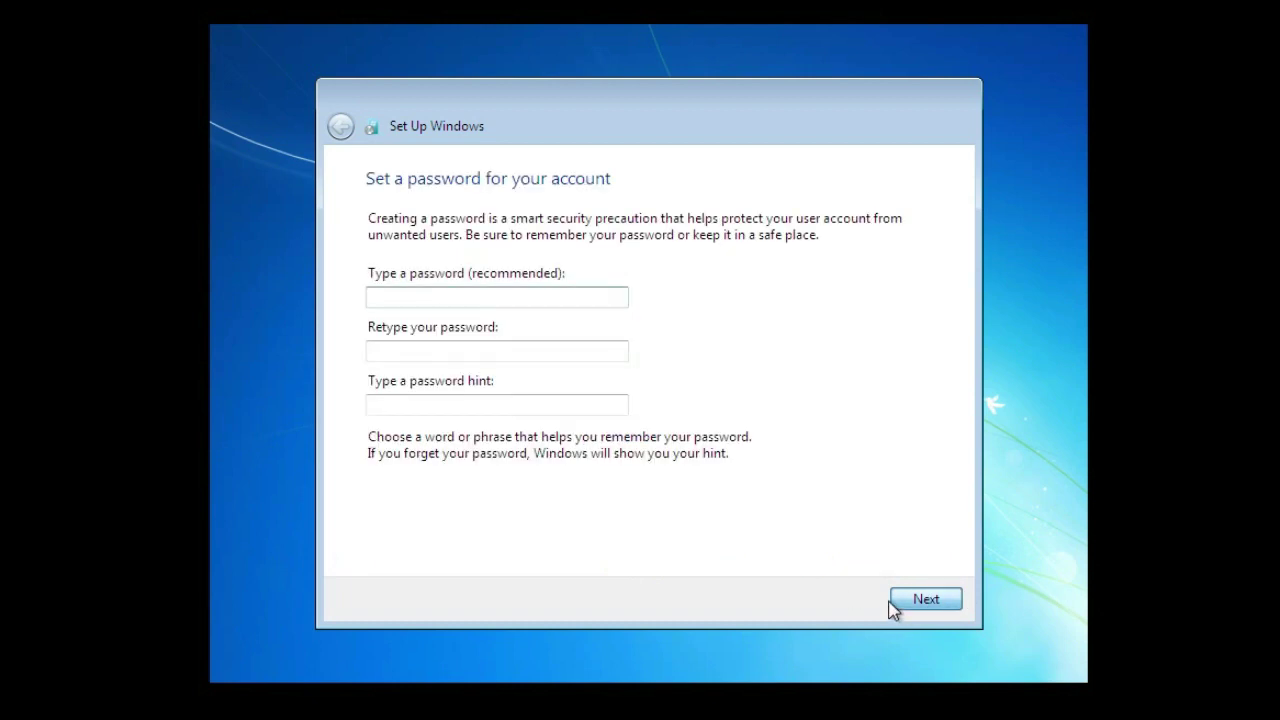
Step: Leave the account password and hint blank and continue to the product key page
left_click(893, 604)
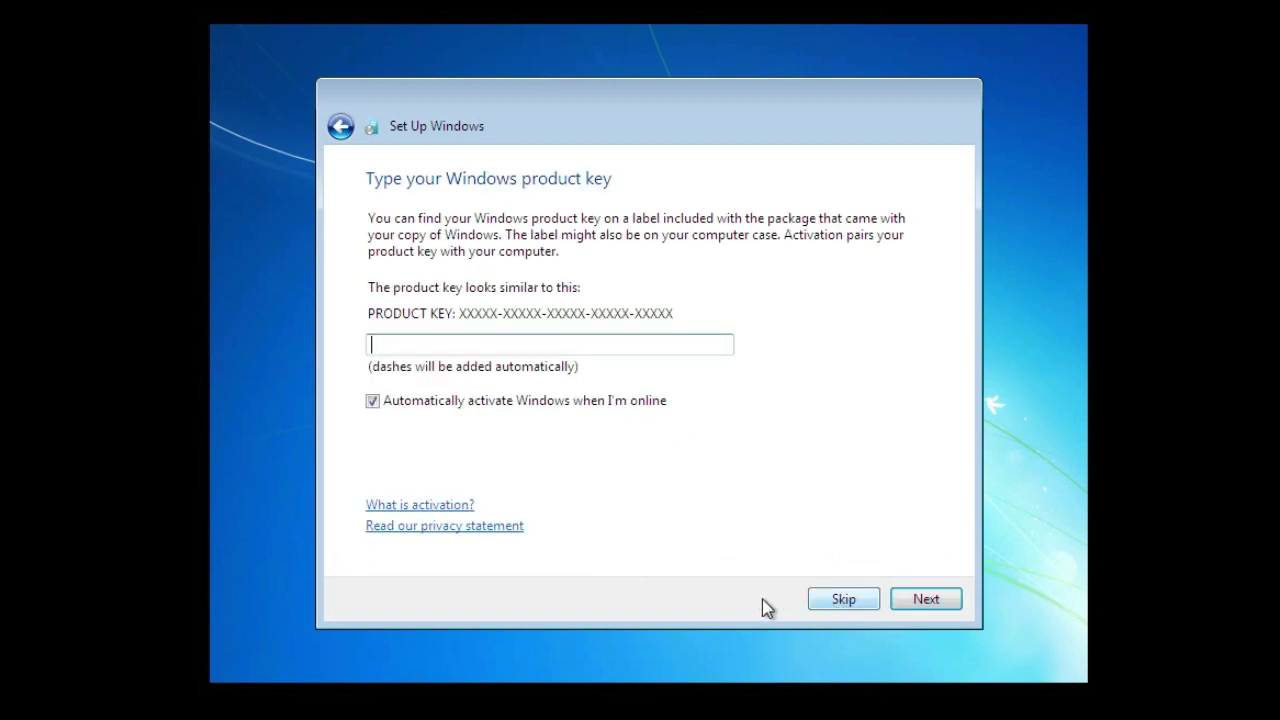
left_click(340, 126)
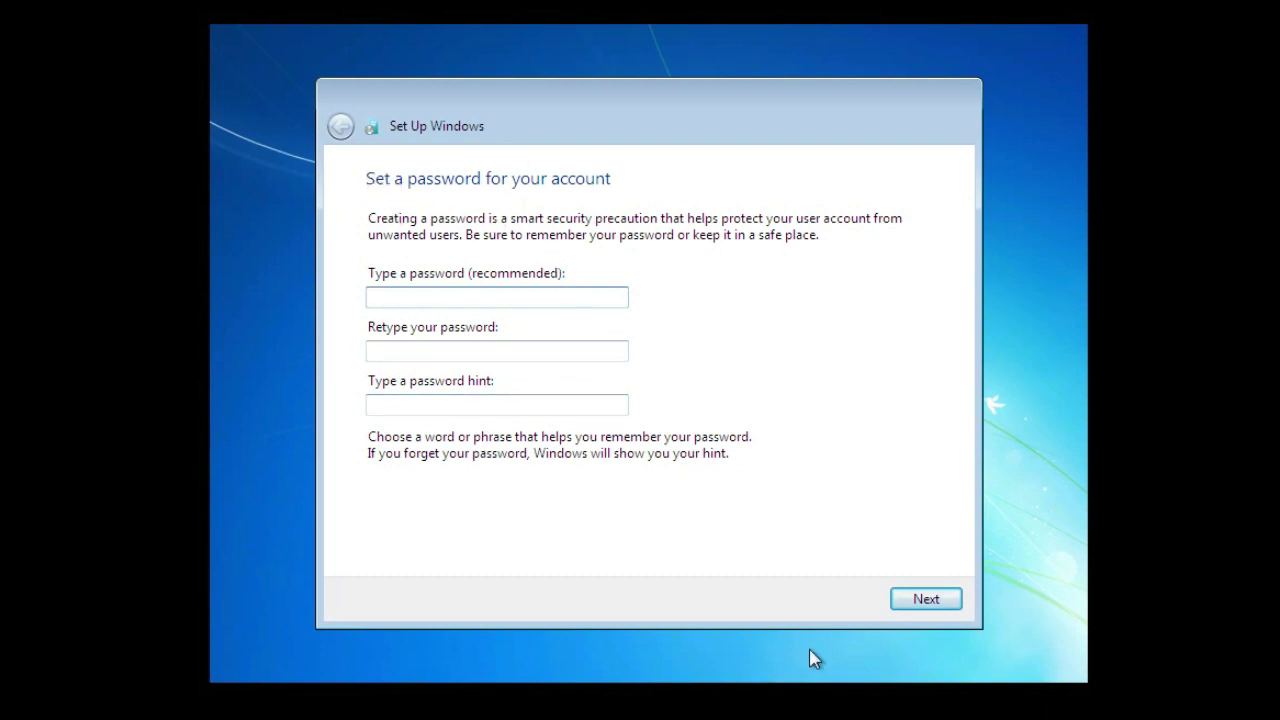
left_click(912, 604)
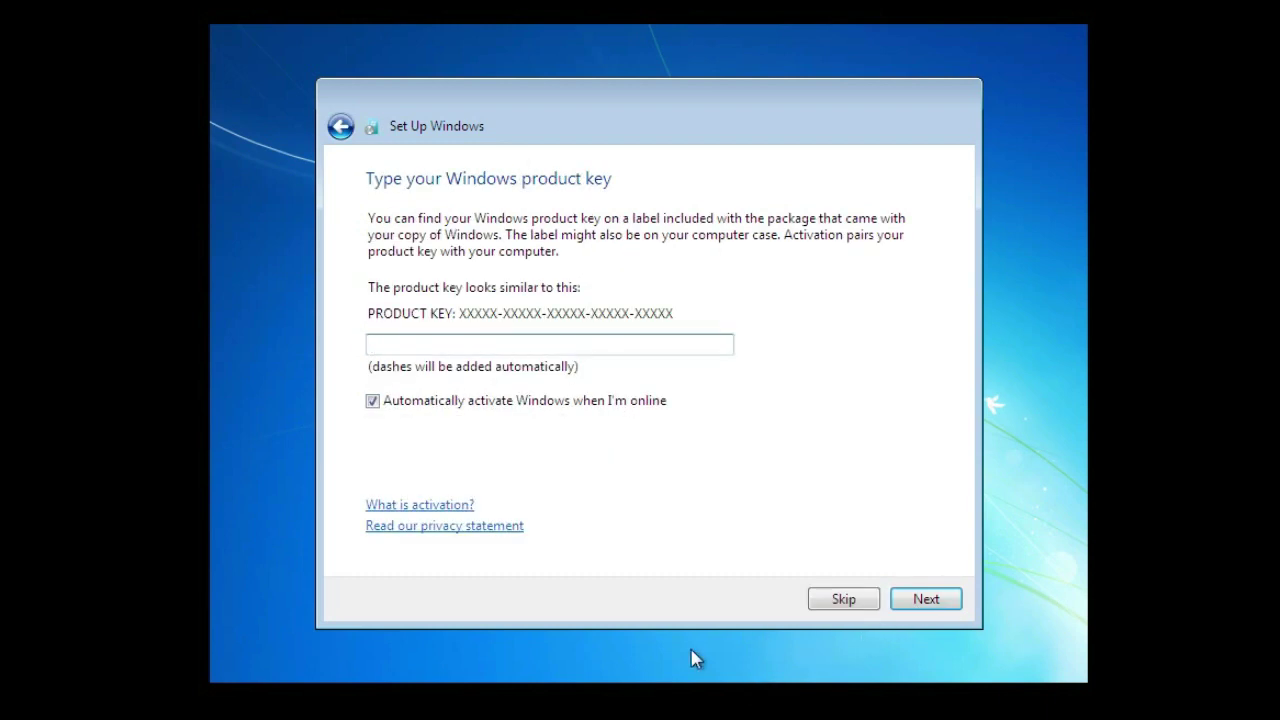
Step: Turn off automatic activation, continue without a product key, and choose Ask me later for Windows updates
left_click(533, 407)
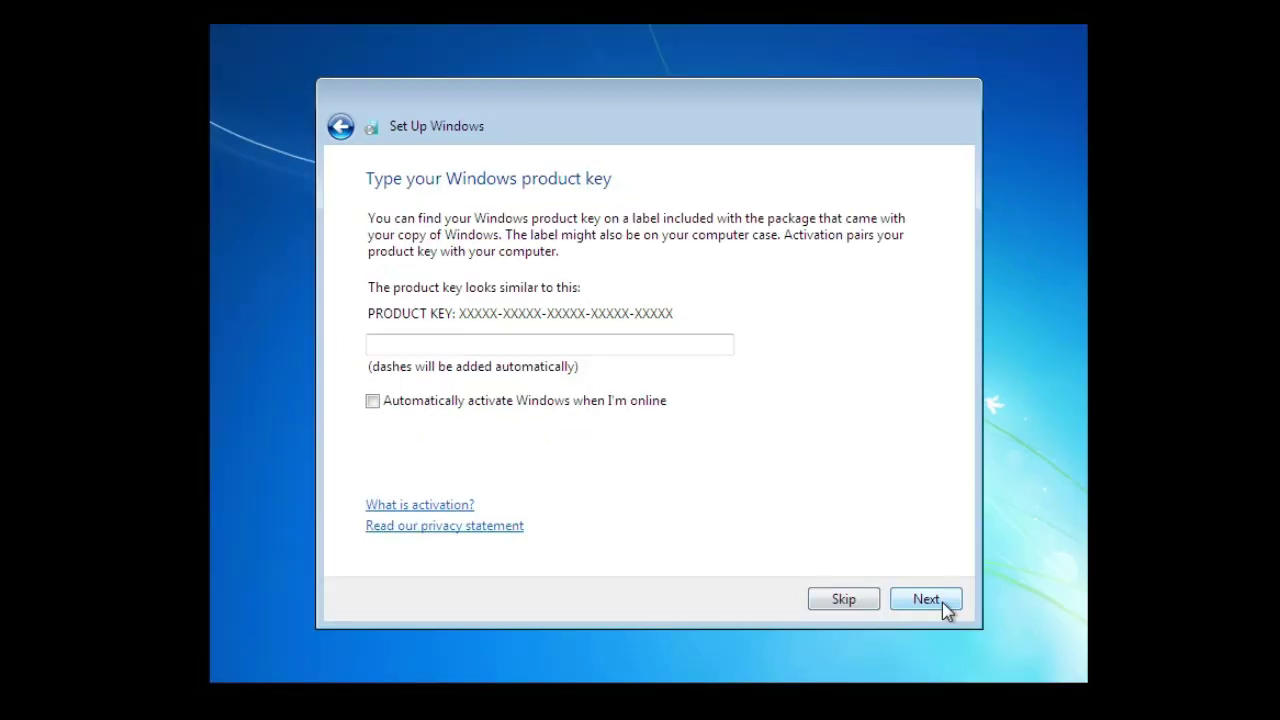
left_click(926, 599)
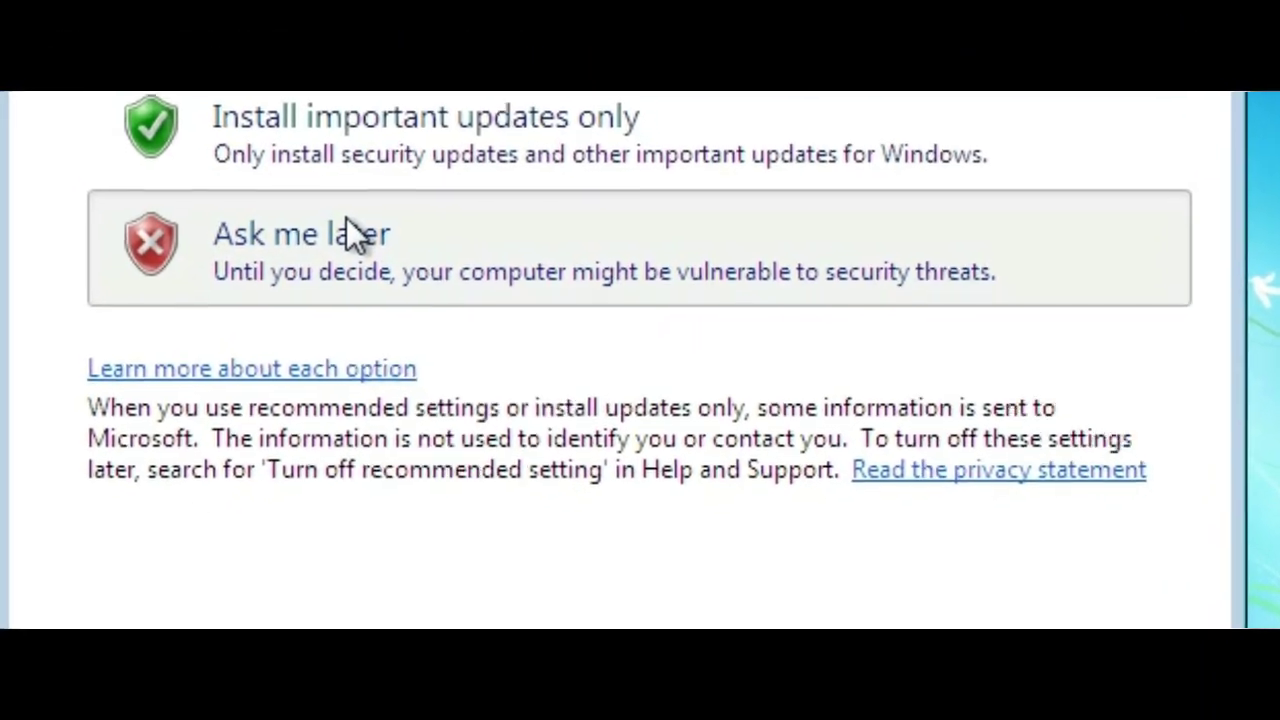
left_click(333, 202)
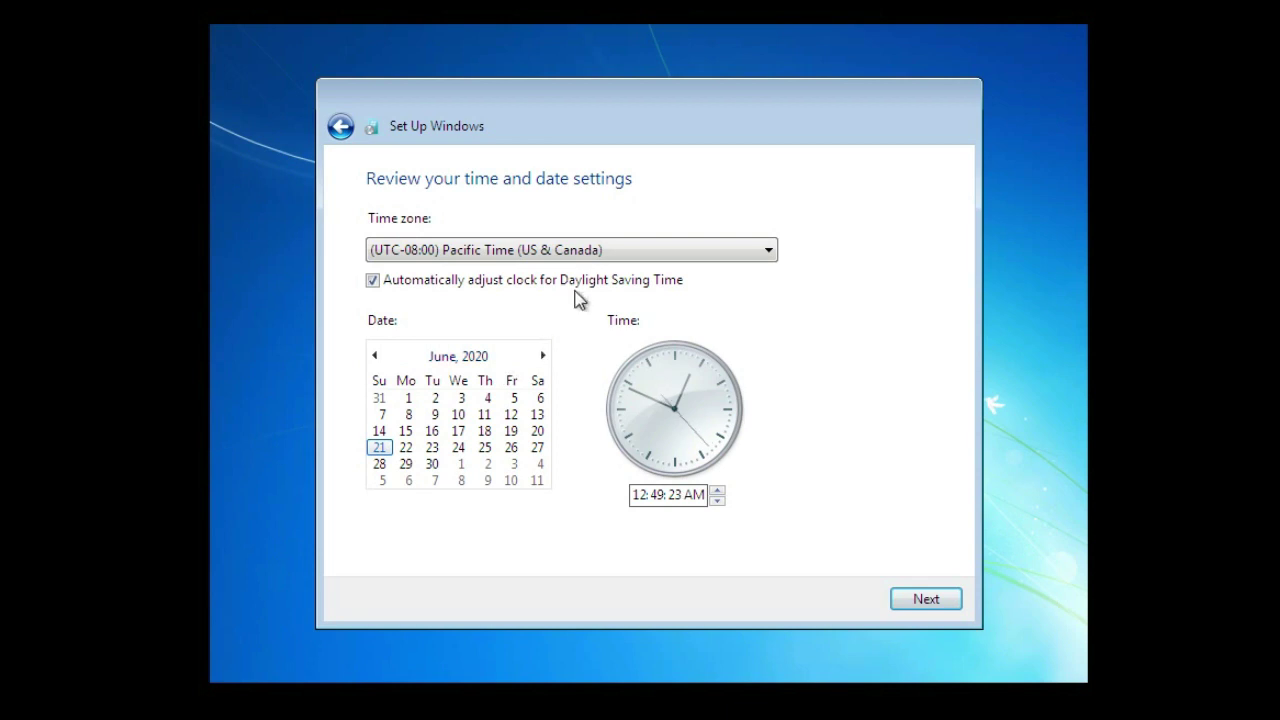
Step: Set the time zone to (UTC+07:00) Bangkok, Hanoi, Jakarta and choose Public network as the computer's location
left_click(541, 258)
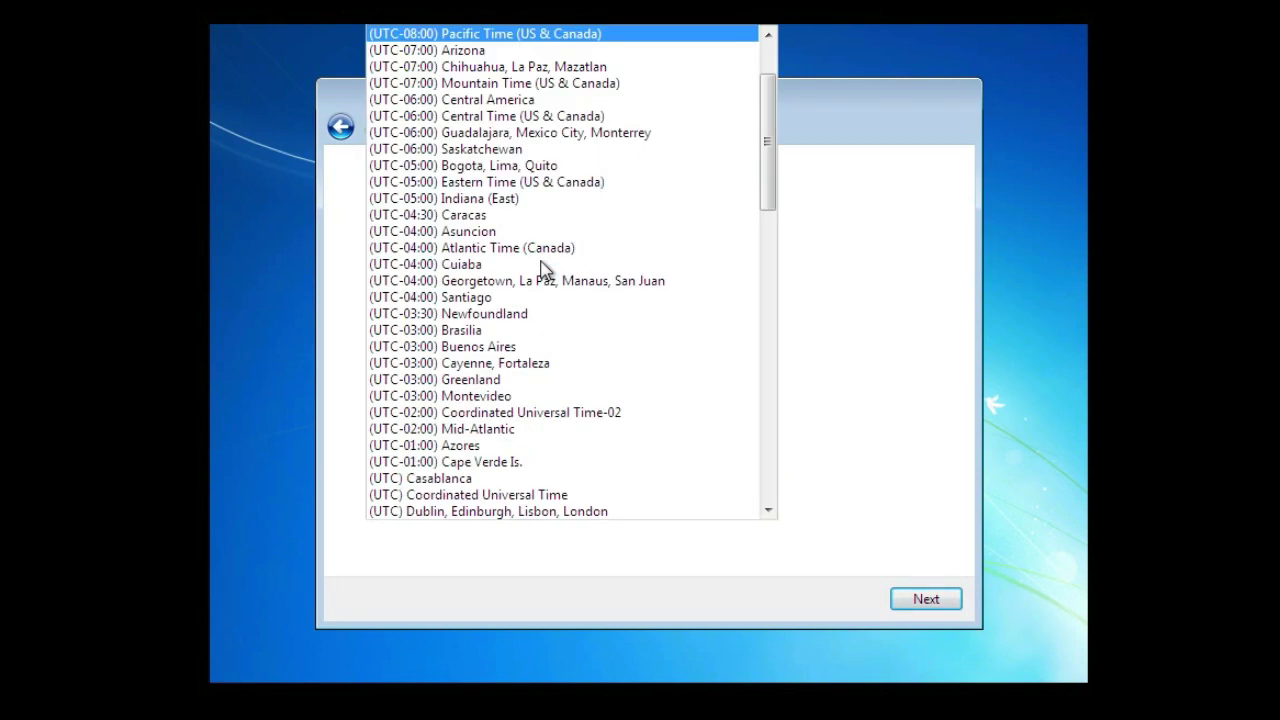
scroll(543, 268, "down", 2)
scroll(541, 264, "down", 11)
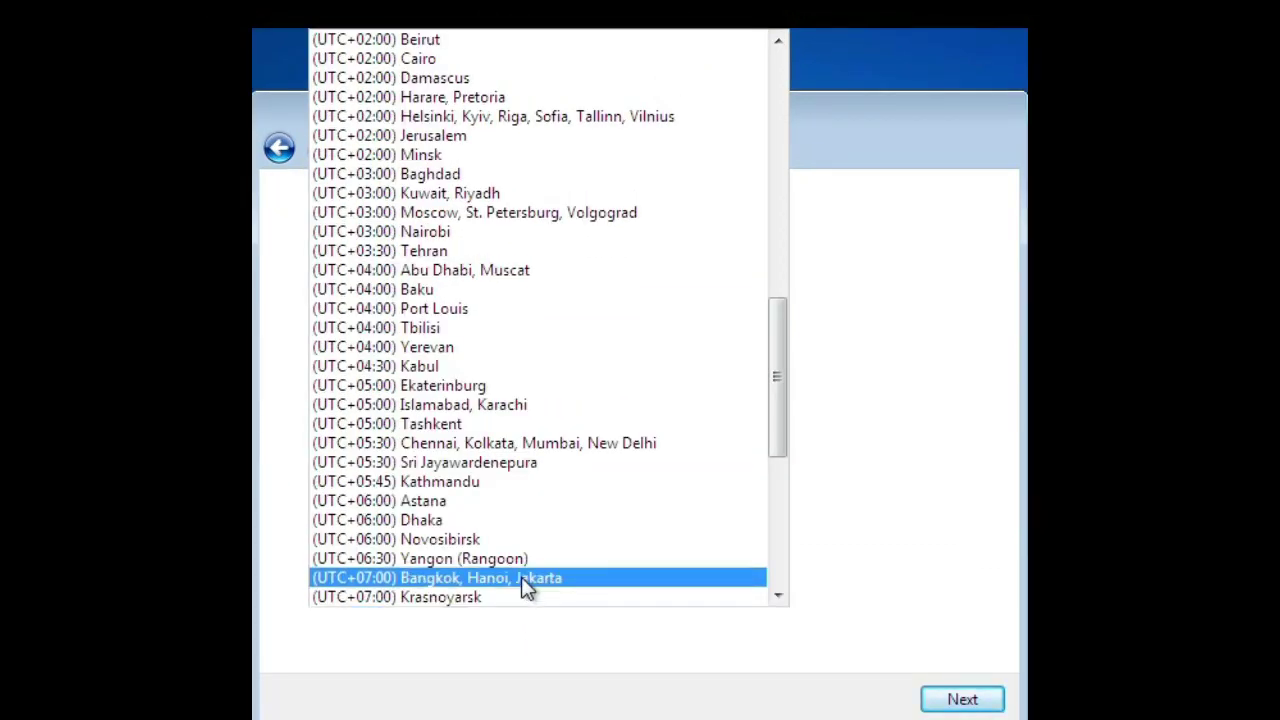
left_click(521, 578)
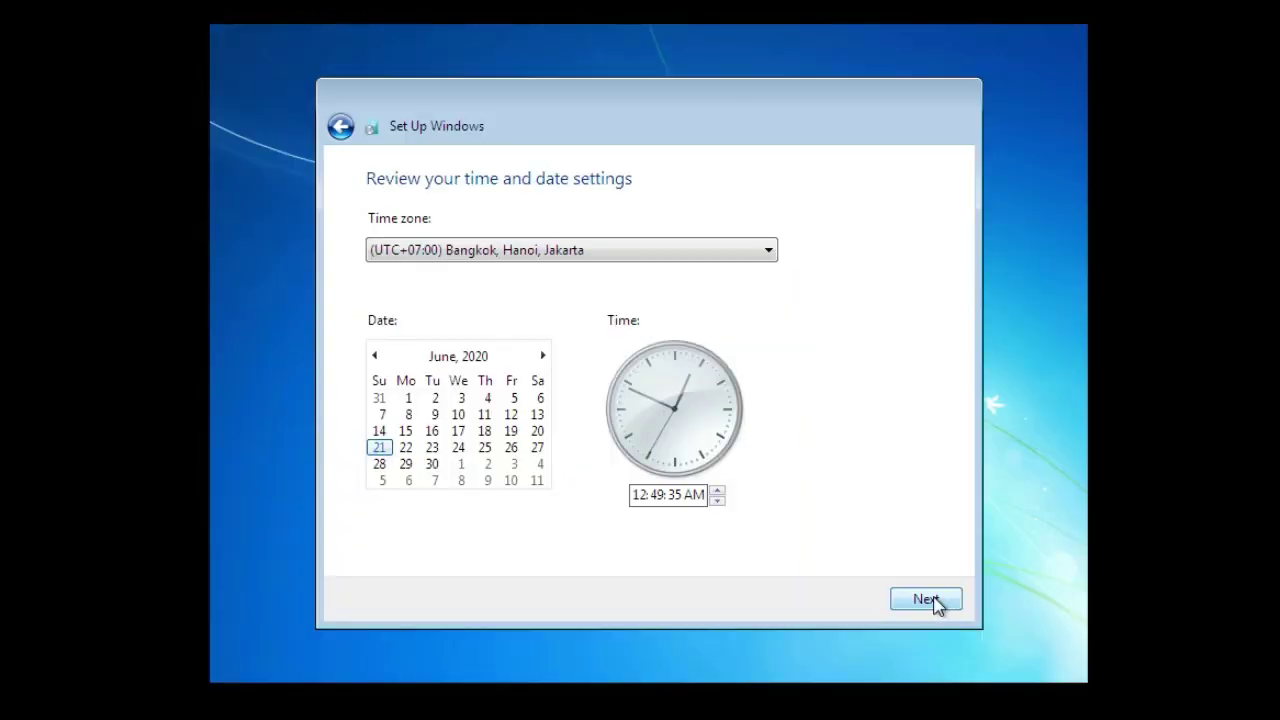
left_click(926, 599)
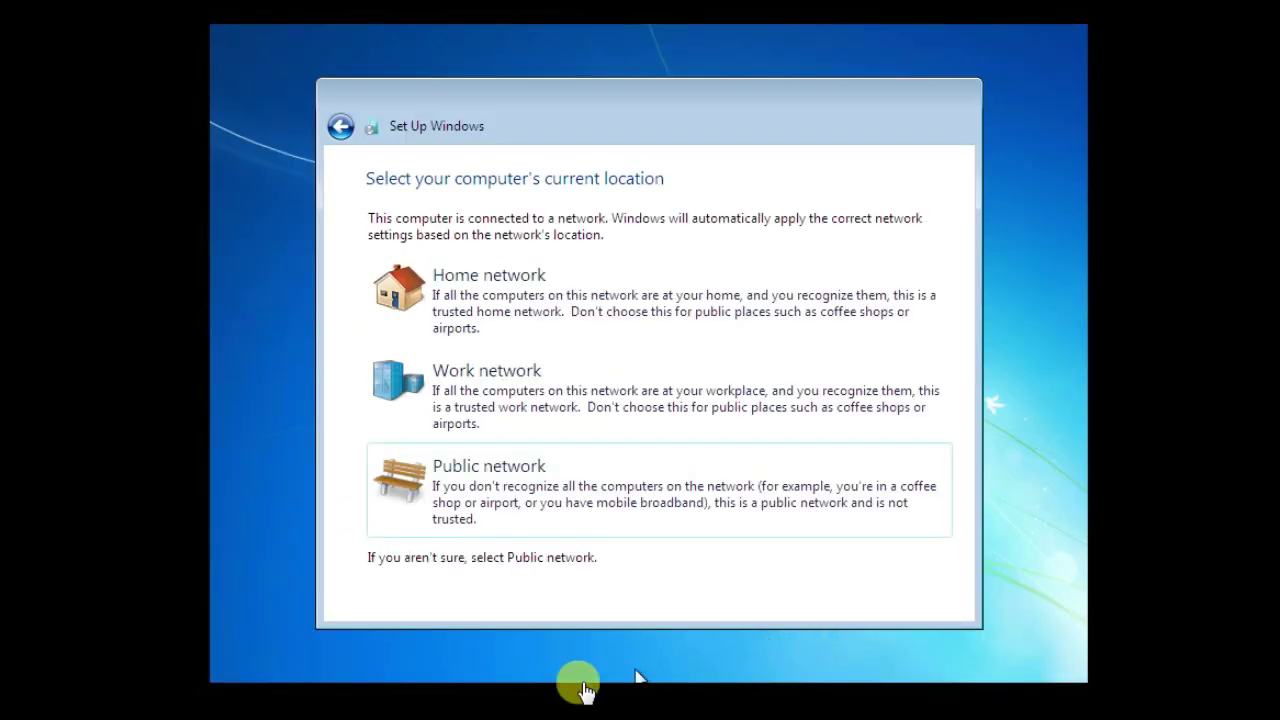
left_click(597, 513)
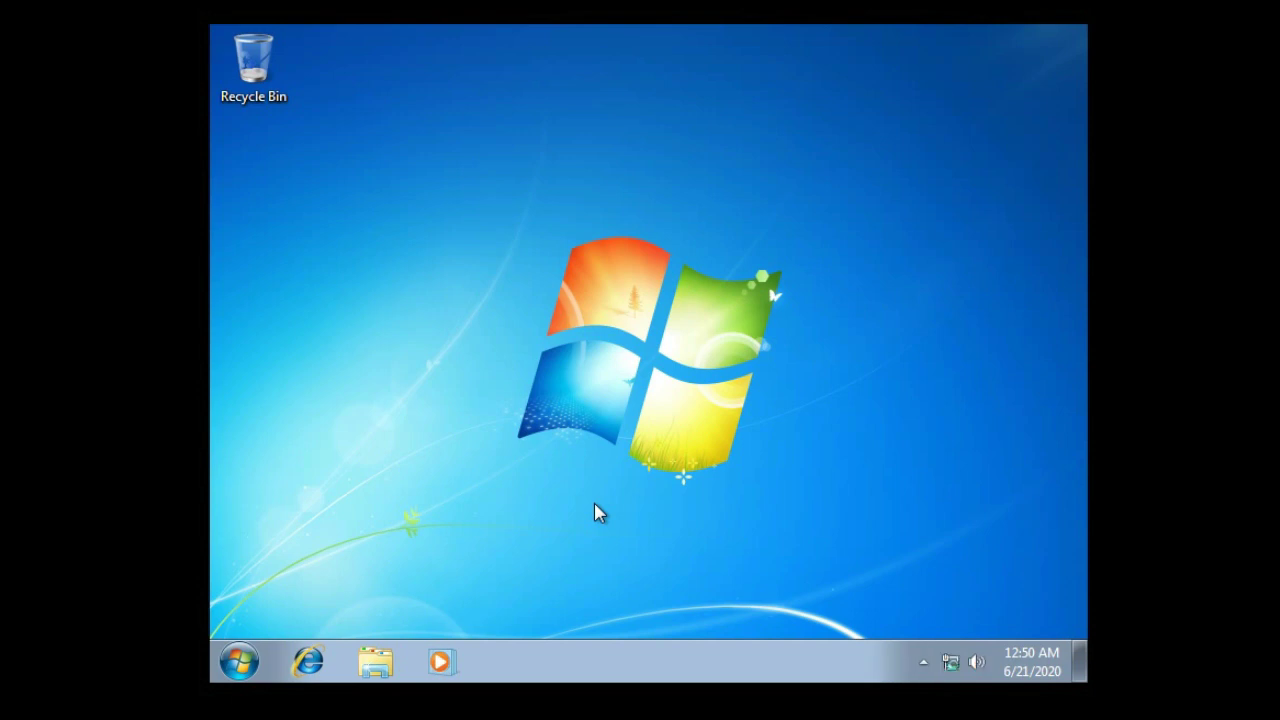
Step: Examine the computer's drives and the contents of Local Disk (D:), and close the file window
left_click(392, 656)
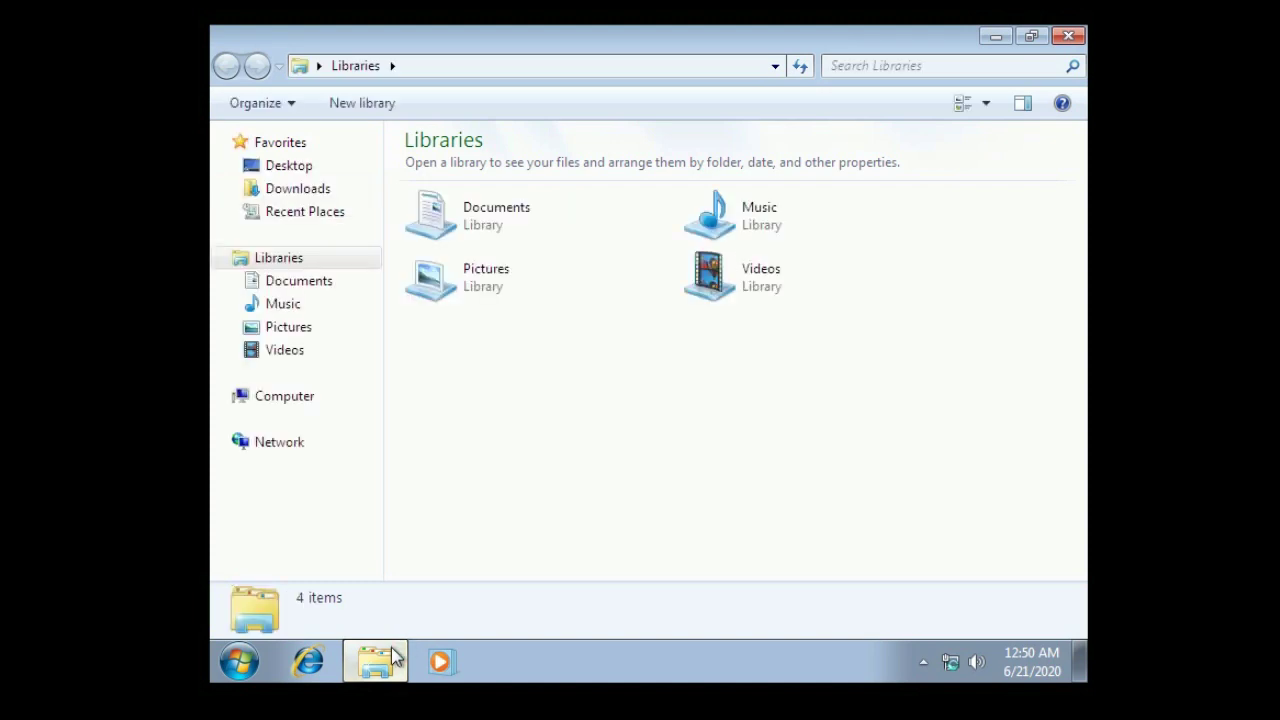
left_click(224, 396)
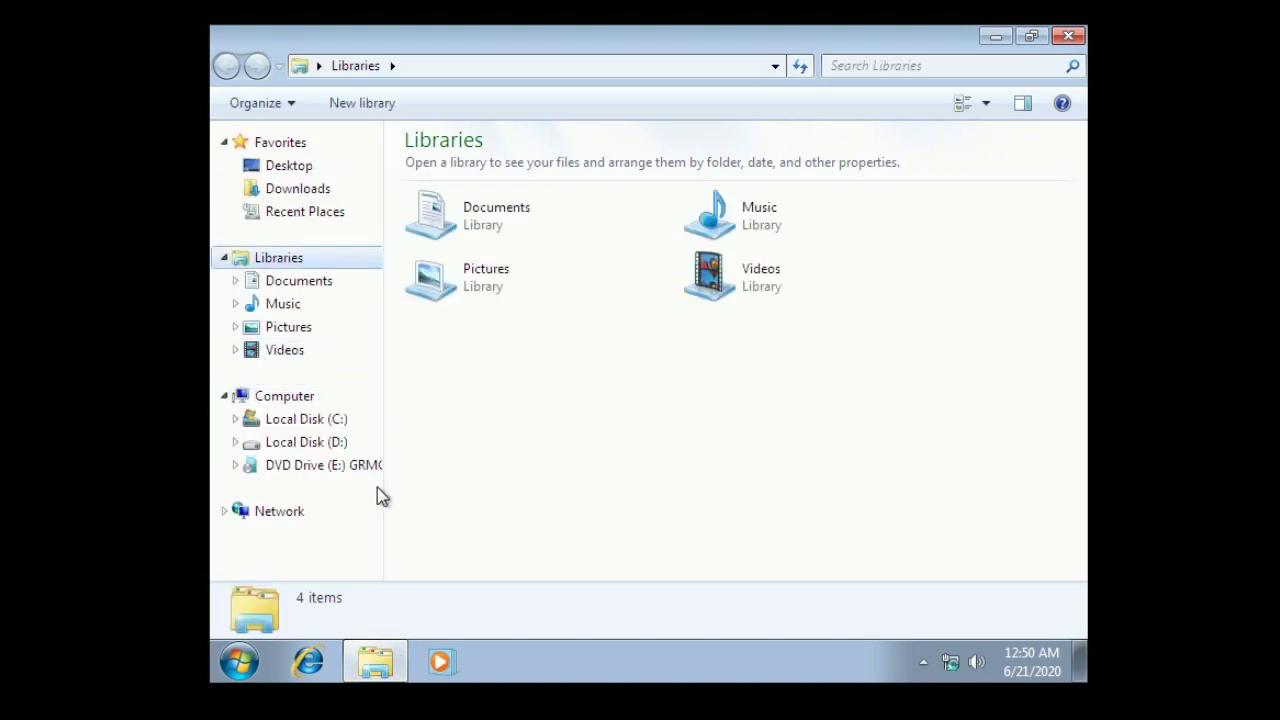
left_click(347, 446)
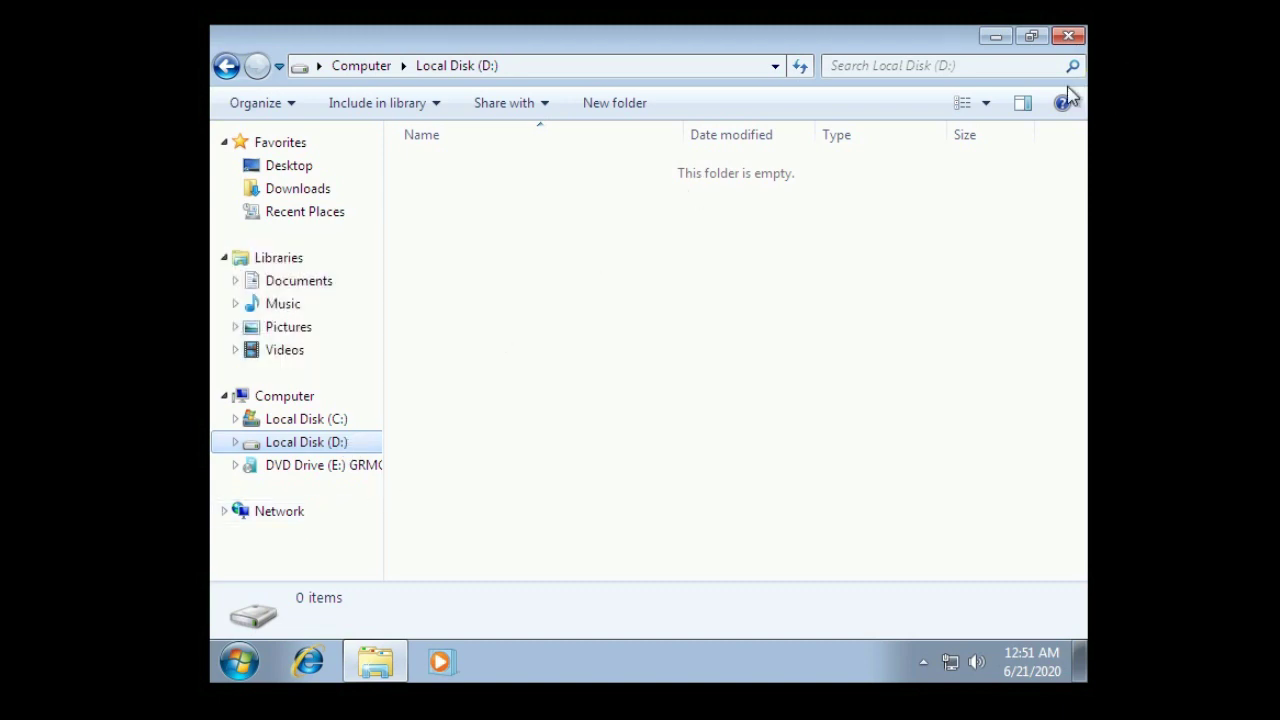
left_click(1066, 36)
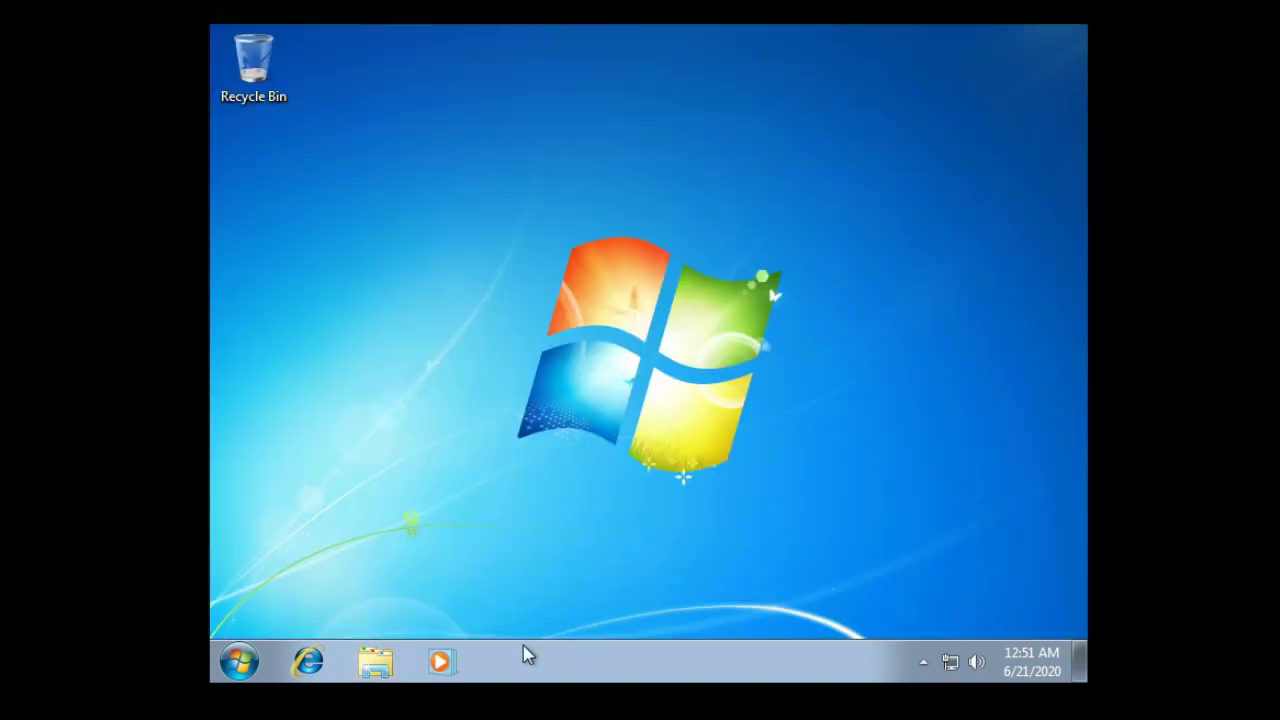
Step: Restart Windows 7 and enter the BIOS setup utility during startup
left_click(240, 661)
mouse_move(596, 604)
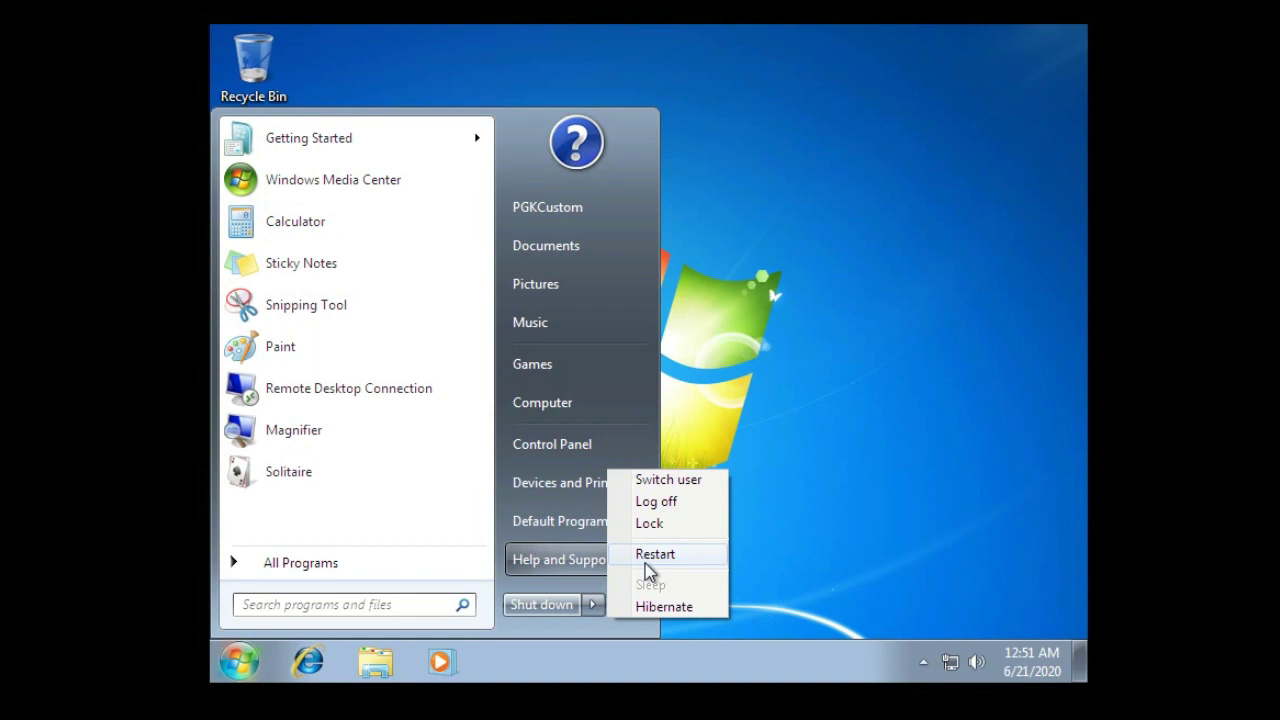
left_click(655, 556)
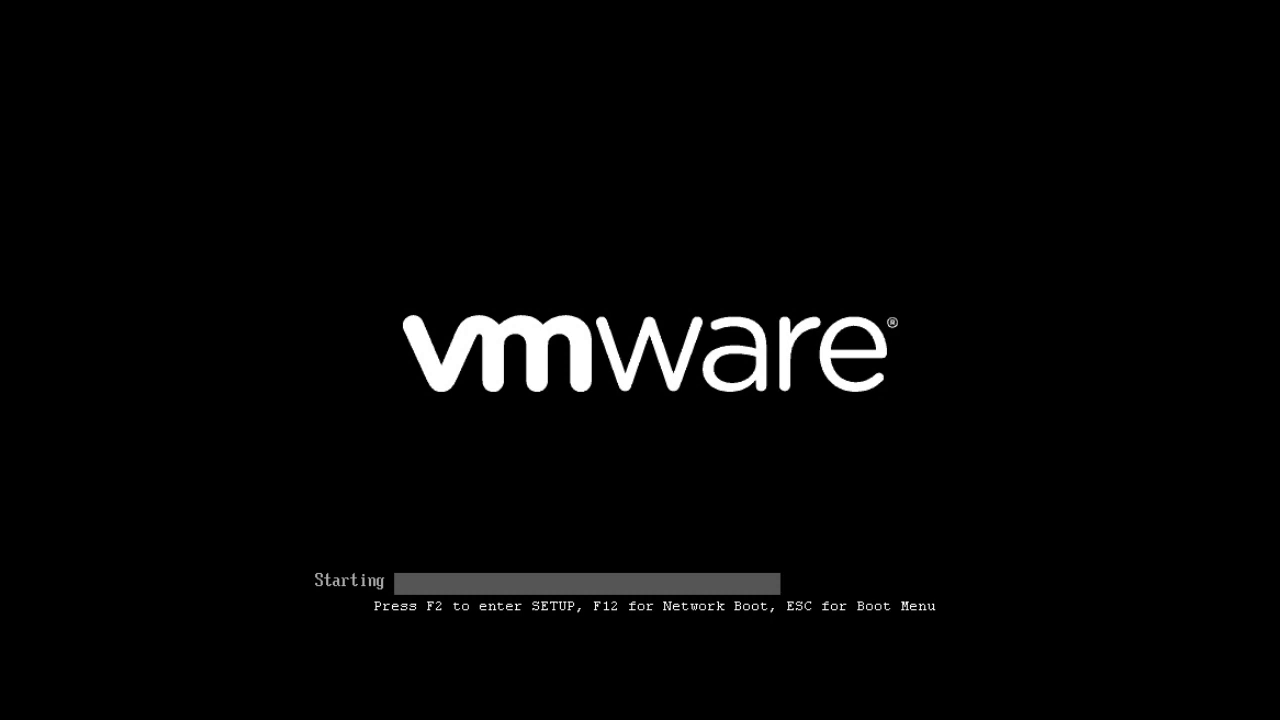
key("F2")
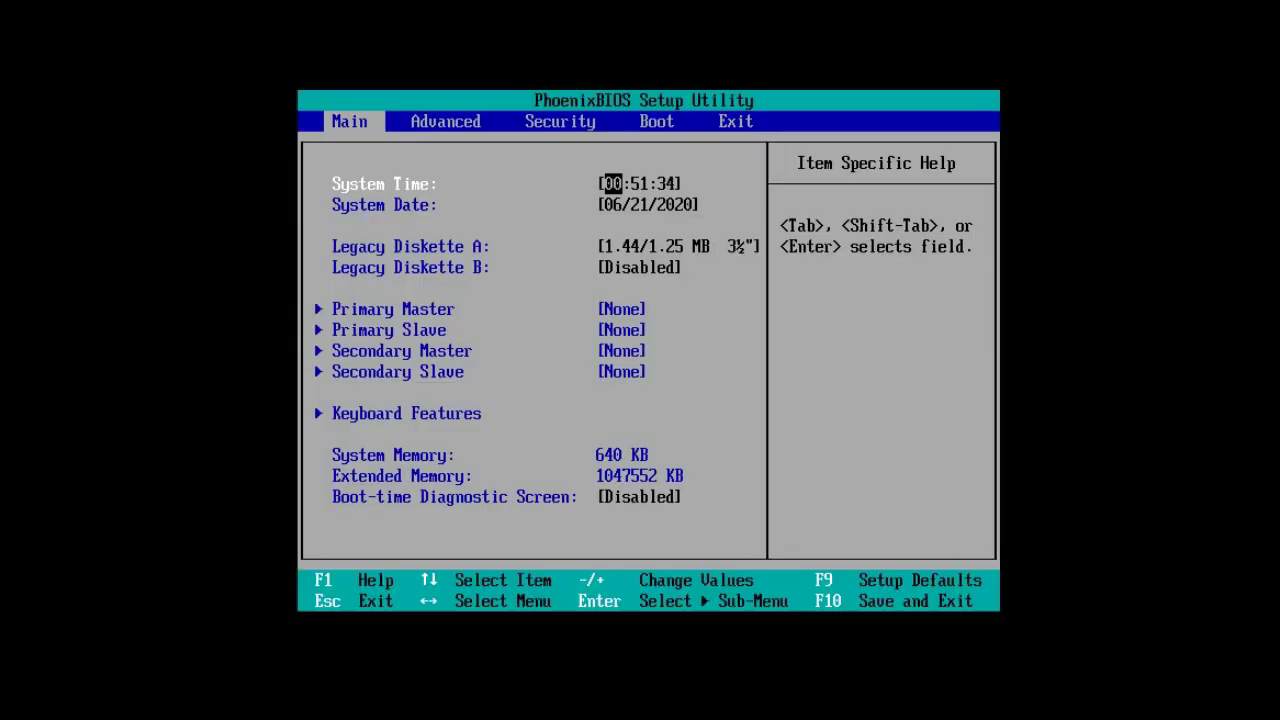
Step: Move CD-ROM Drive below Hard Drive in the BIOS boot order
key("Right")
key("Right")
key("Right")
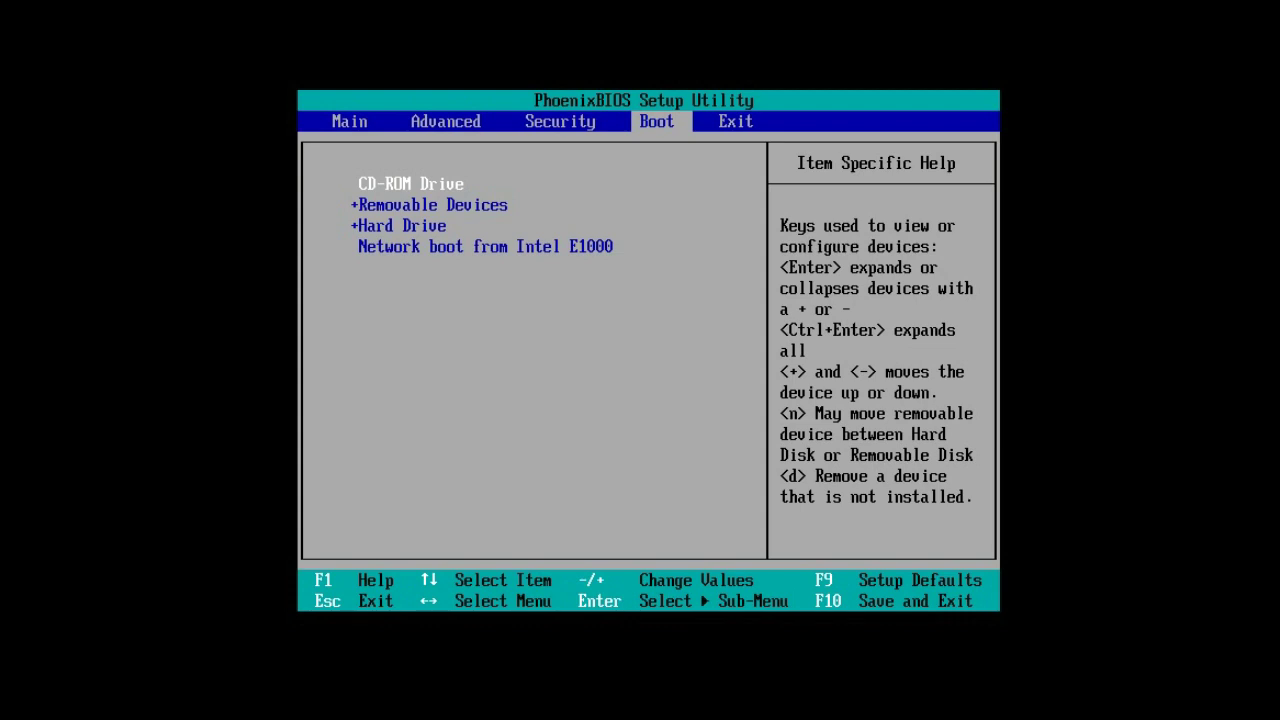
key("minus")
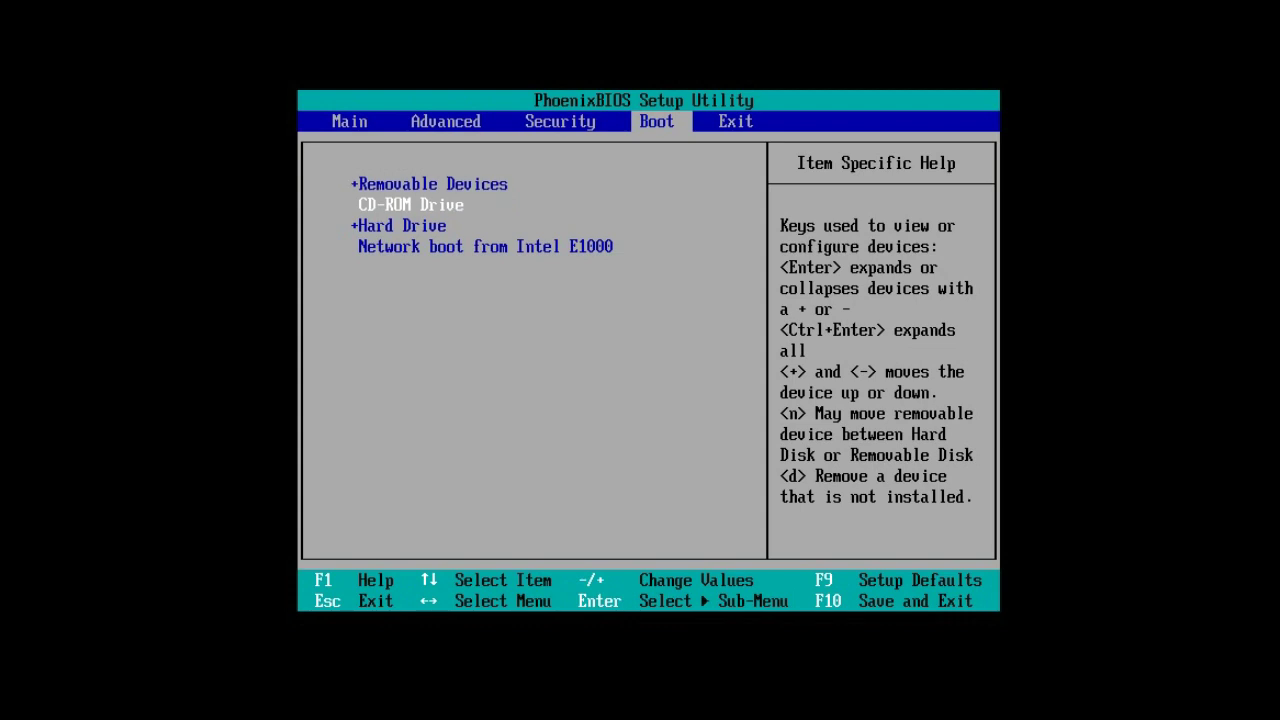
key("minus")
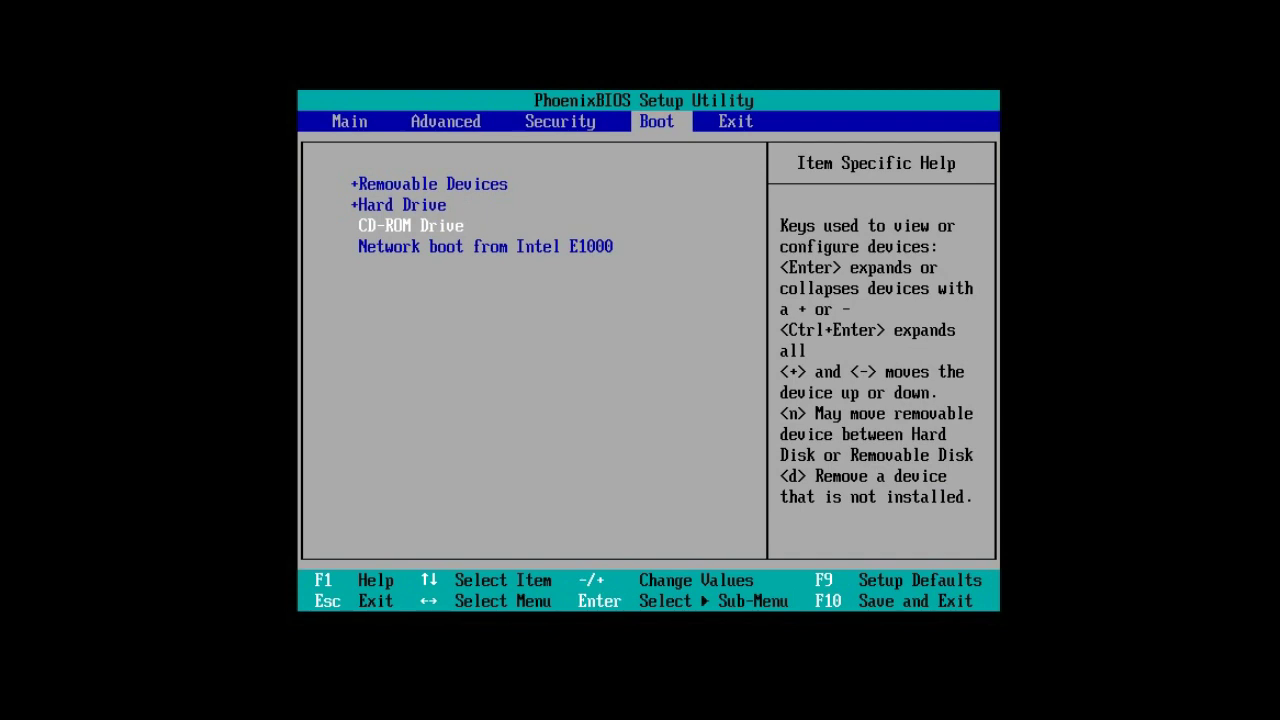
key("Down")
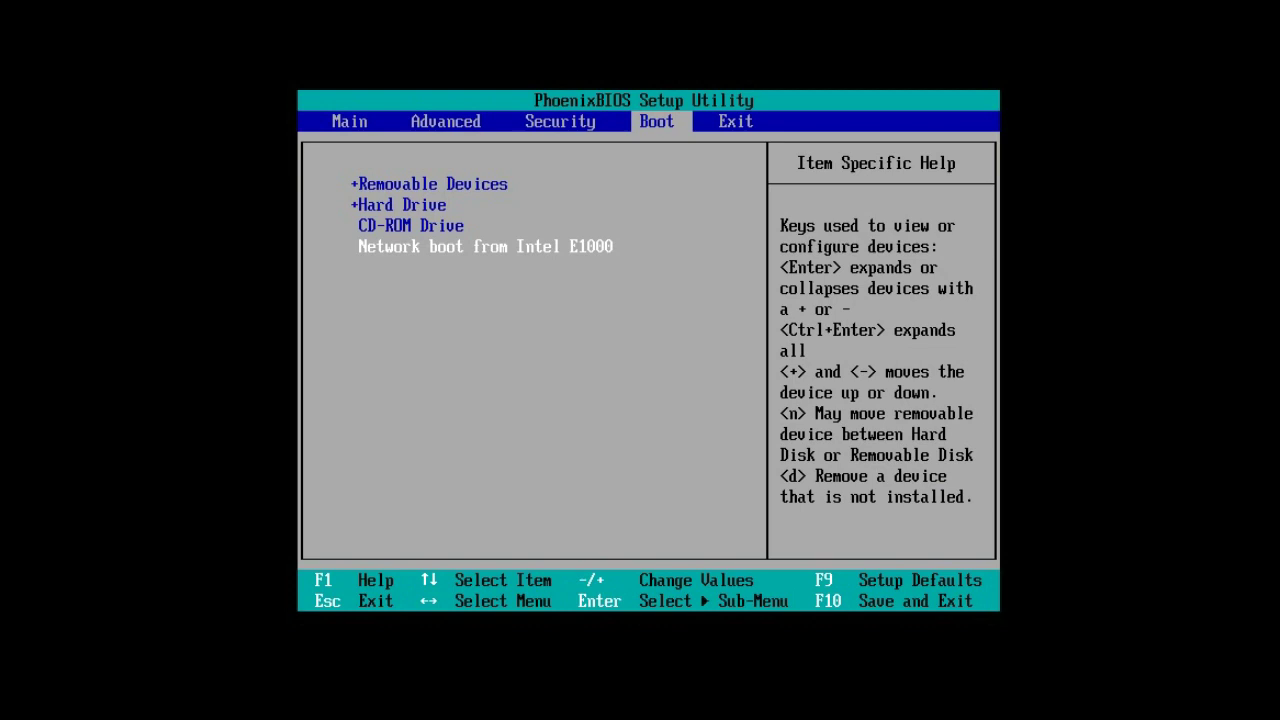
Step: Exit the BIOS setup saving the changes, and confirm
key("Right")
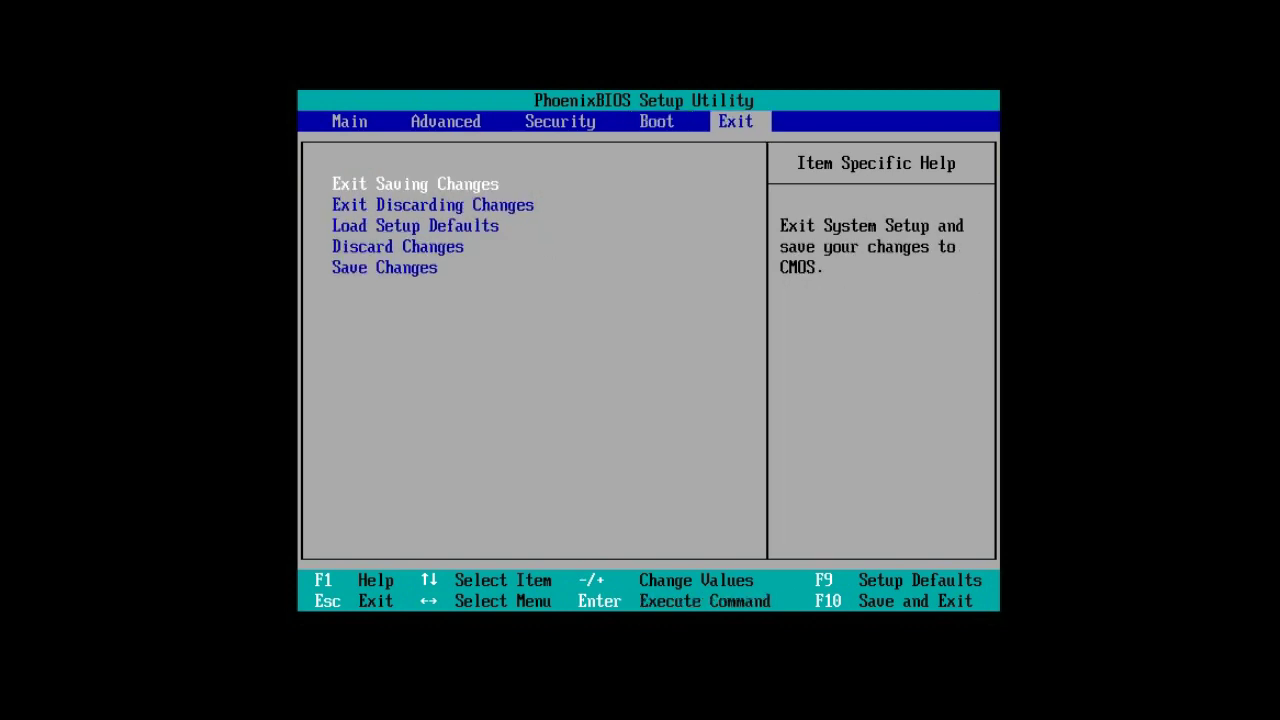
key("Return")
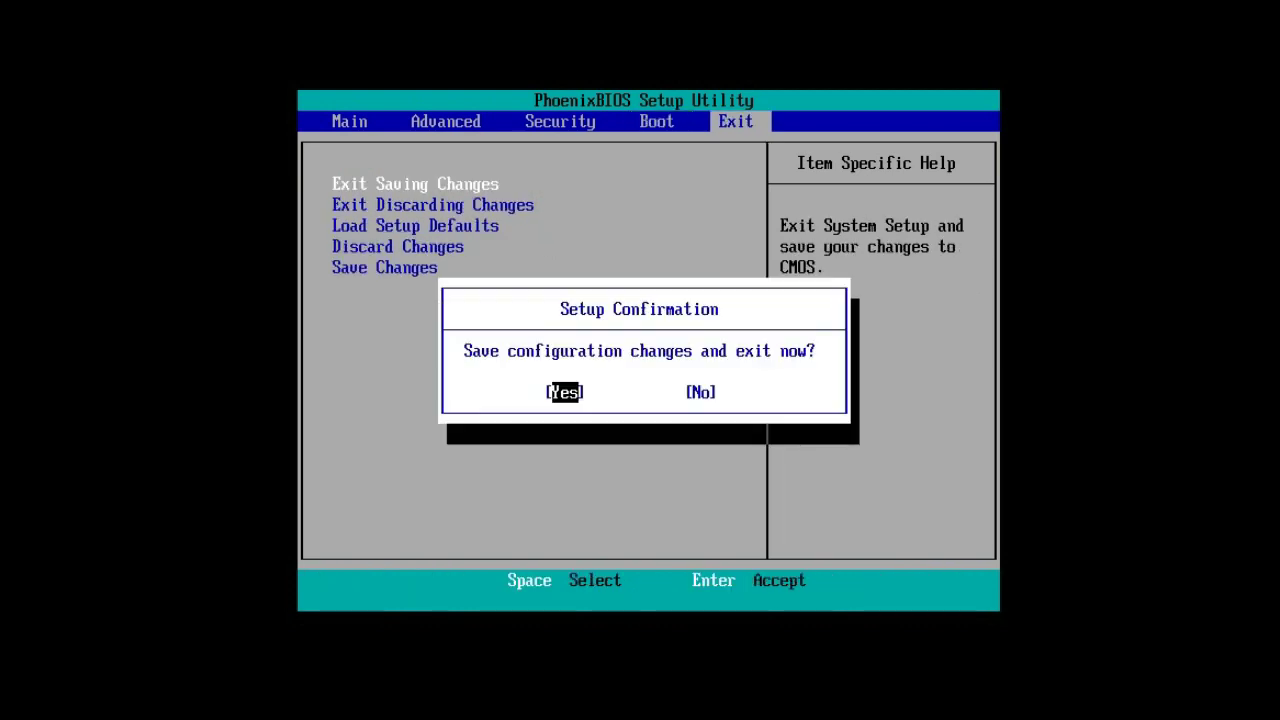
key("Return")
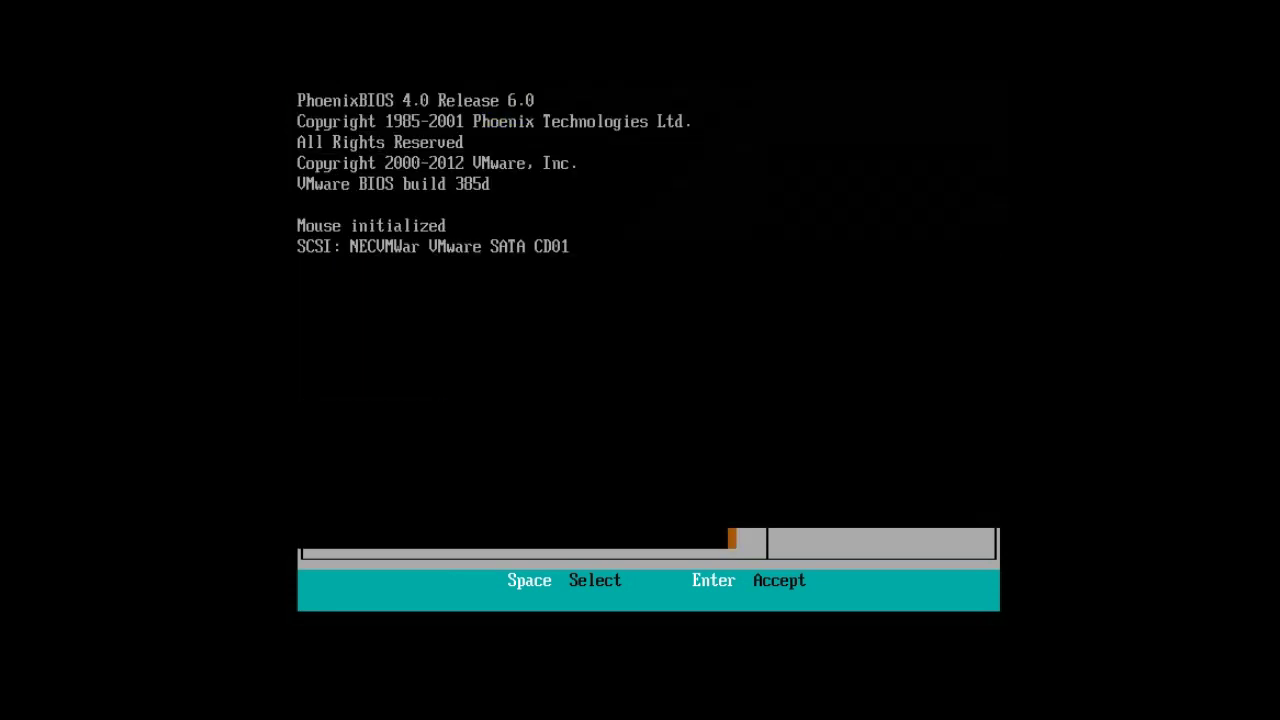